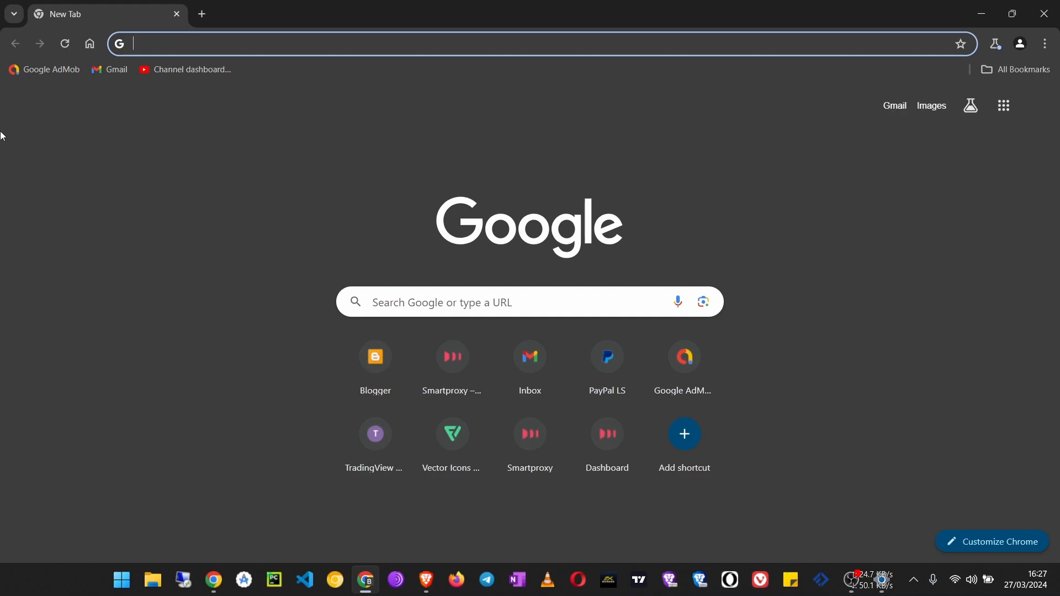
Open Blogger and view the live blog from its dashboard
{"action": "left_click", "coordinate": [374, 362]}
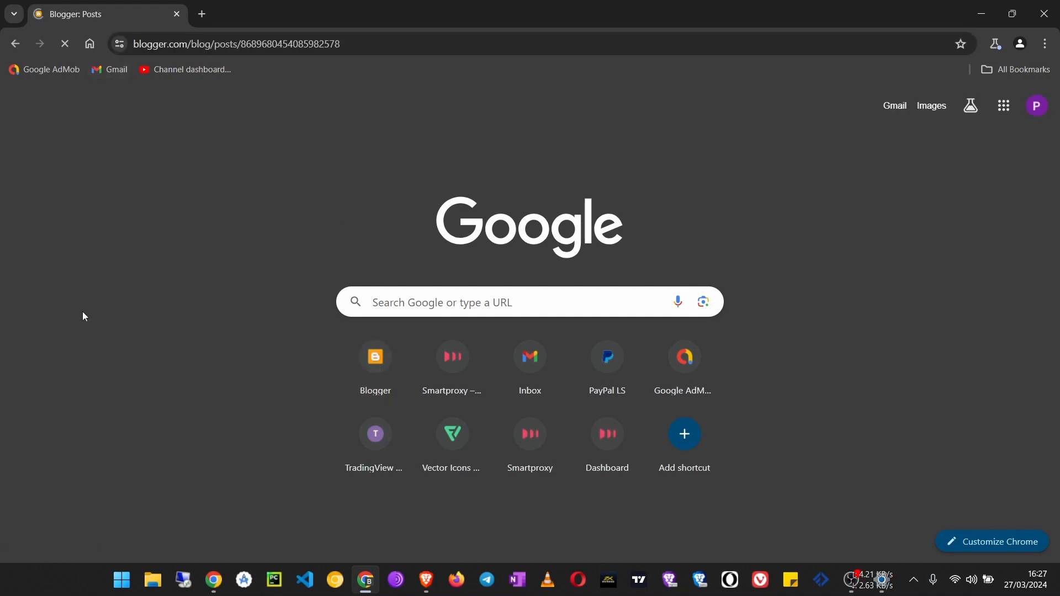
{"action": "scroll", "coordinate": [81, 471], "scroll_direction": "down", "scroll_amount": 2}
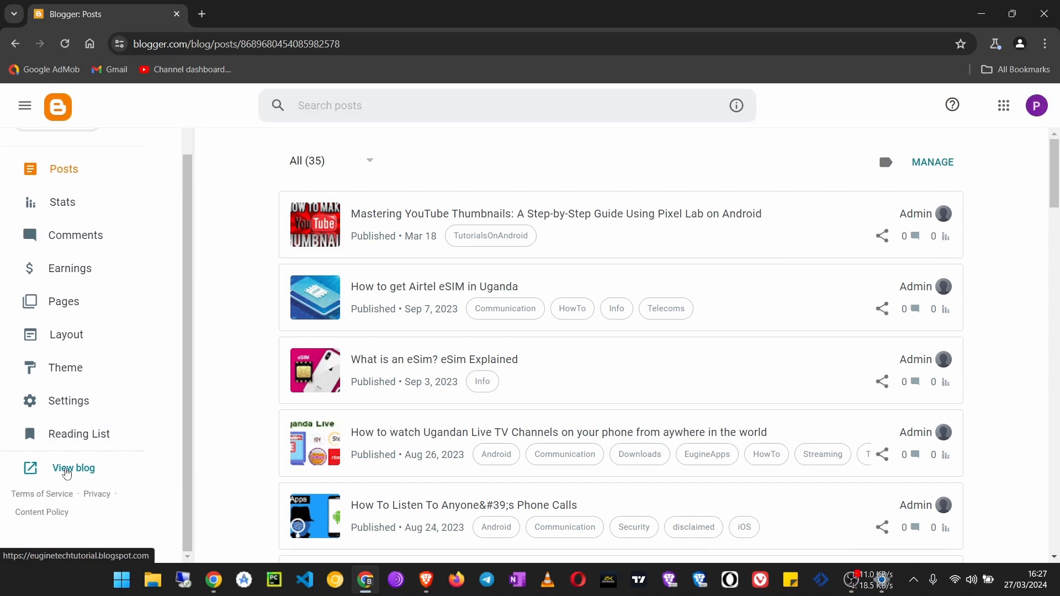
{"action": "left_click", "coordinate": [66, 472]}
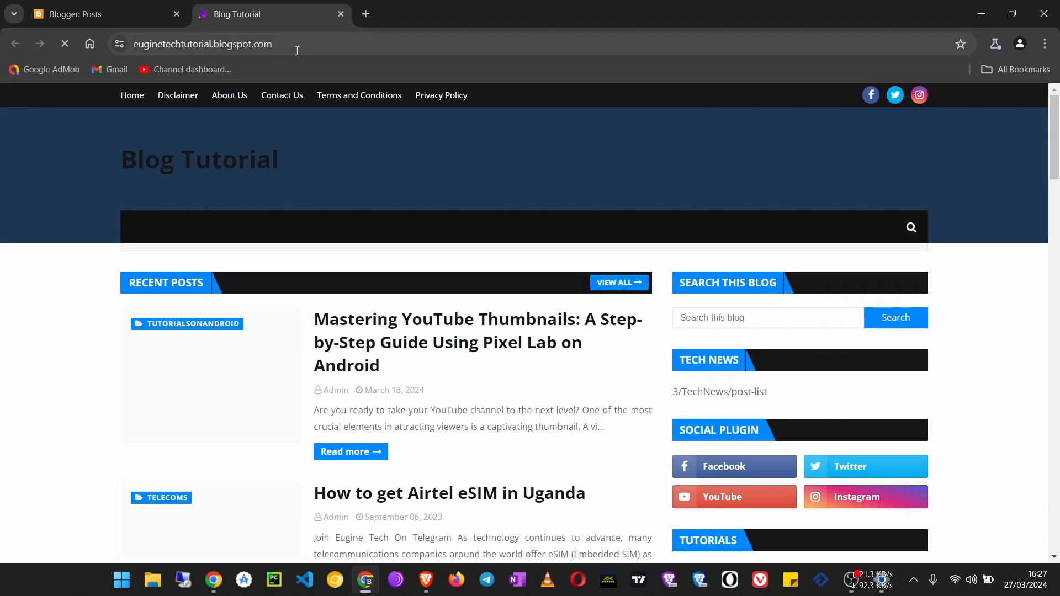
Examine the live blog's blogspot address and its home page, and close the blog
{"action": "left_click", "coordinate": [167, 46]}
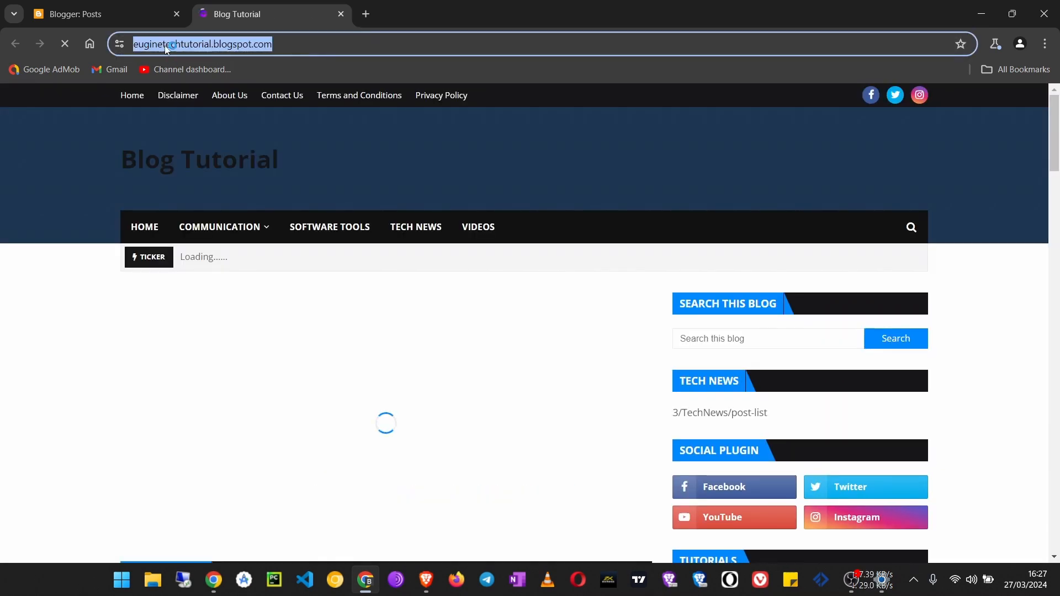
{"action": "left_click", "coordinate": [285, 48]}
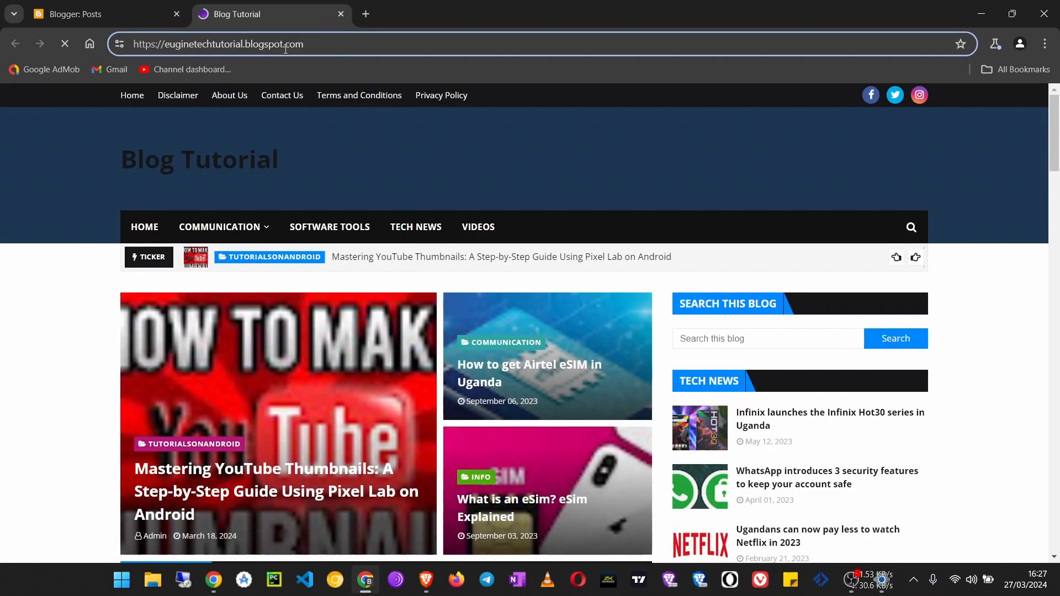
{"action": "left_click_drag", "start_coordinate": [305, 44], "coordinate": [132, 44]}
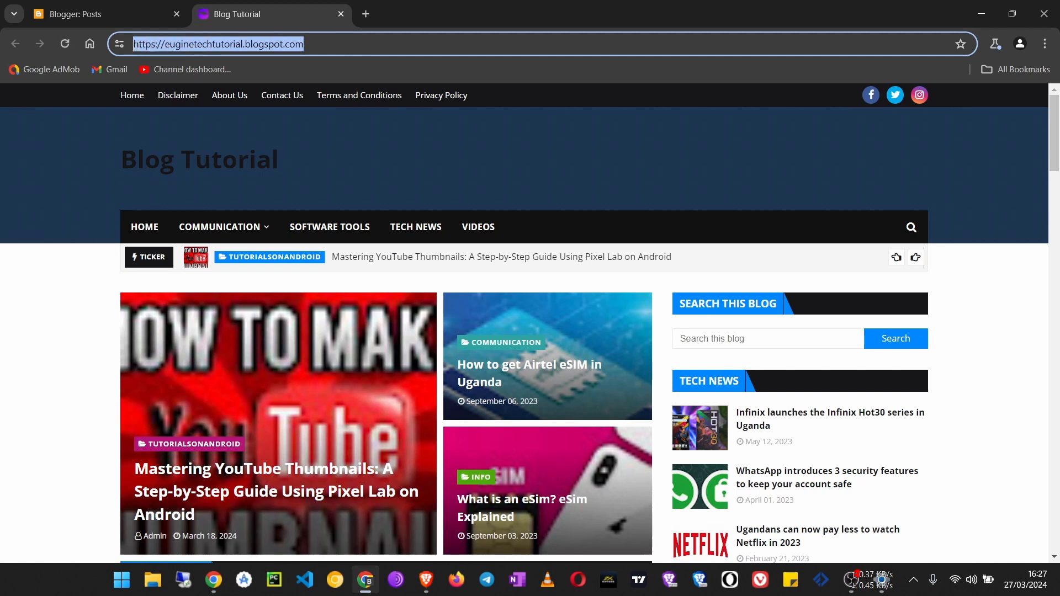
{"action": "left_click", "coordinate": [349, 52]}
{"action": "left_click_drag", "start_coordinate": [263, 53], "coordinate": [132, 47]}
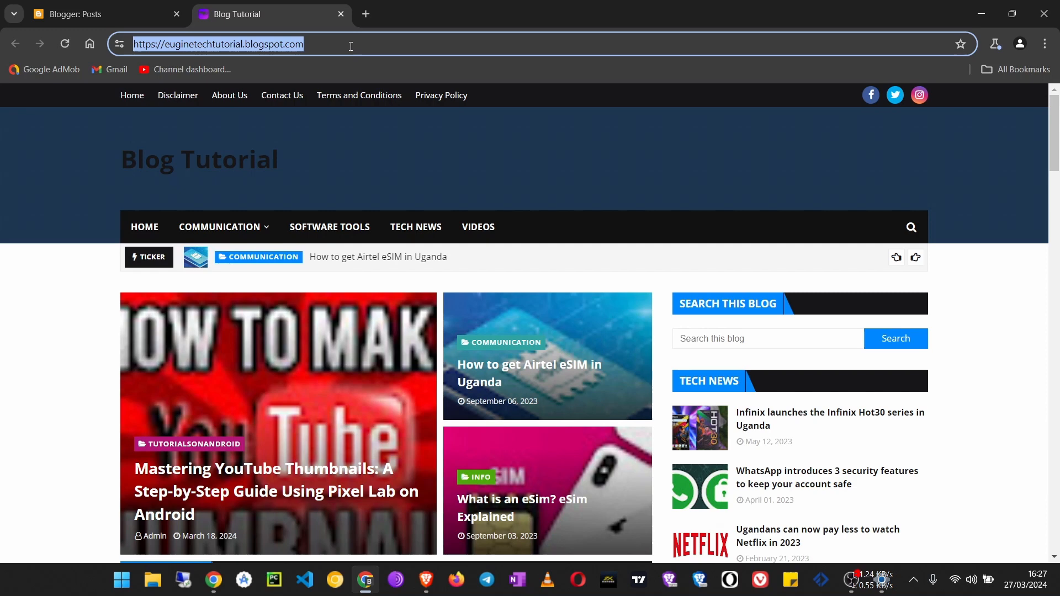
{"action": "scroll", "coordinate": [456, 303], "scroll_direction": "down", "scroll_amount": 12}
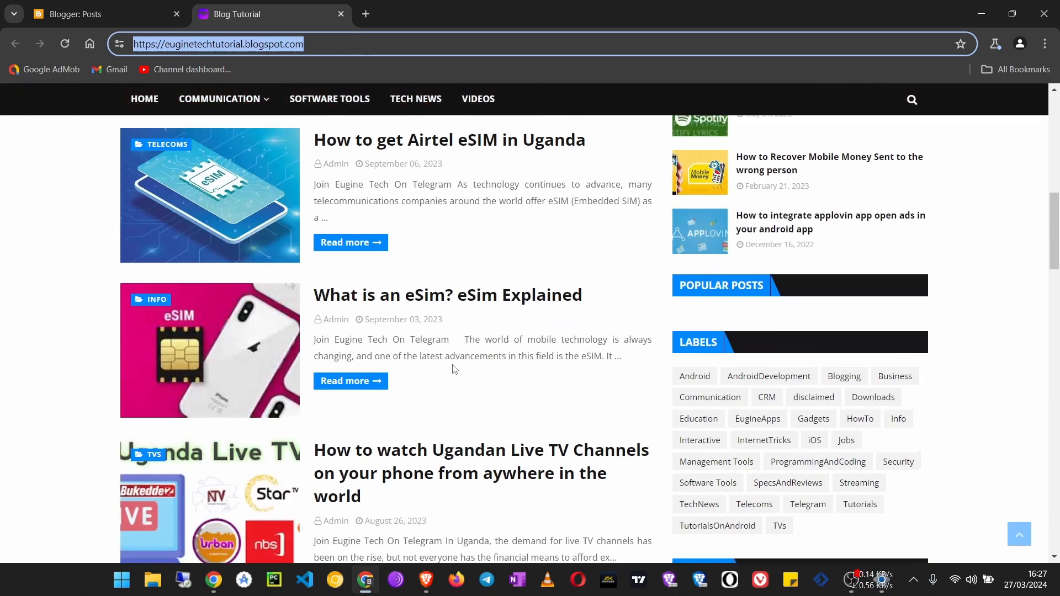
{"action": "scroll", "coordinate": [453, 365], "scroll_direction": "up", "scroll_amount": 12}
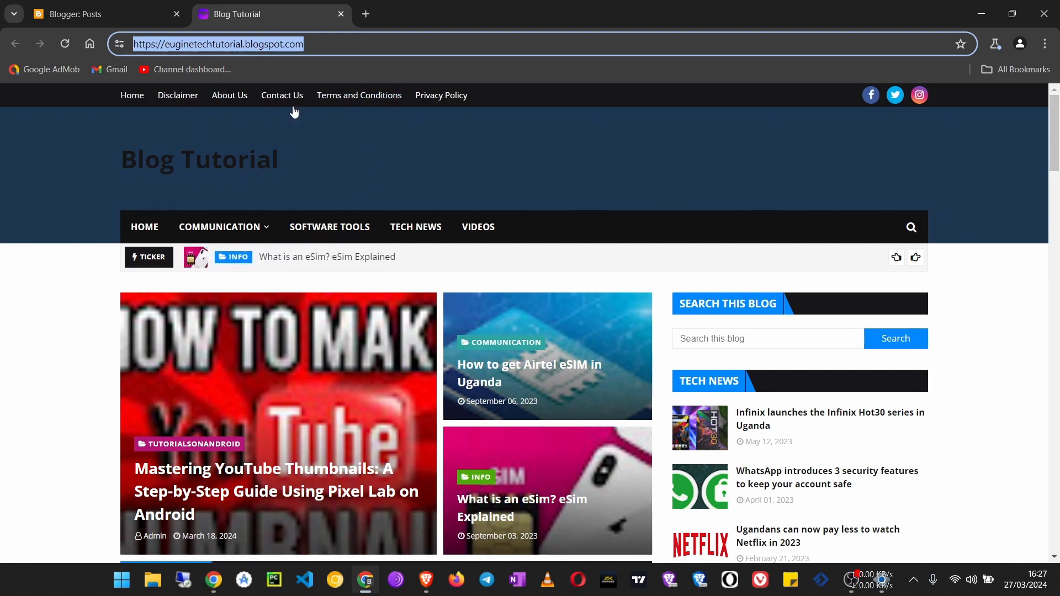
{"action": "left_click", "coordinate": [341, 14]}
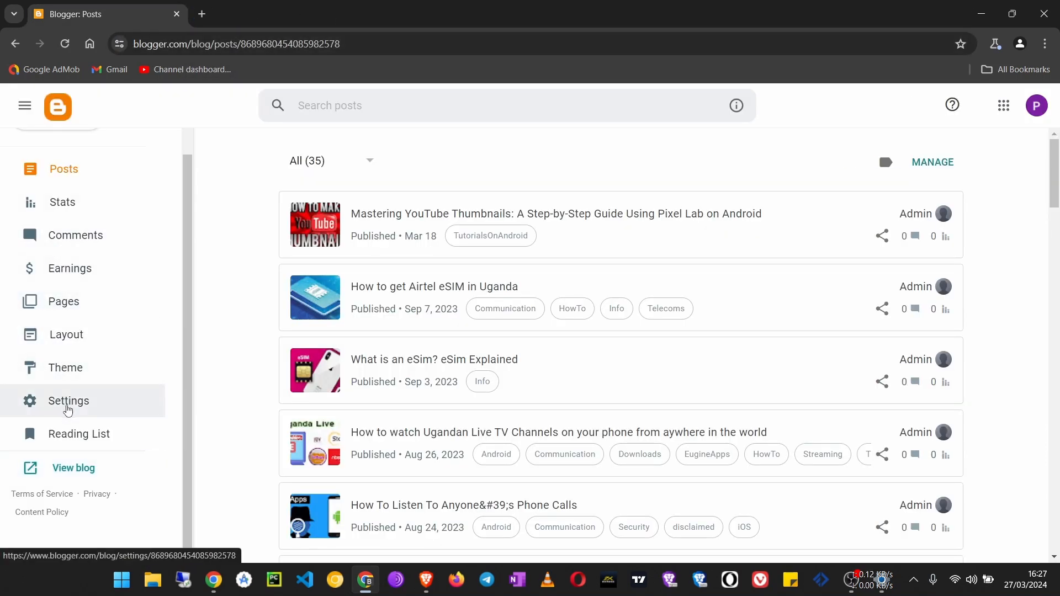
Open the blog's settings and find the Publishing section
{"action": "left_click", "coordinate": [79, 402]}
{"action": "scroll", "coordinate": [429, 294], "scroll_direction": "down", "scroll_amount": 3}
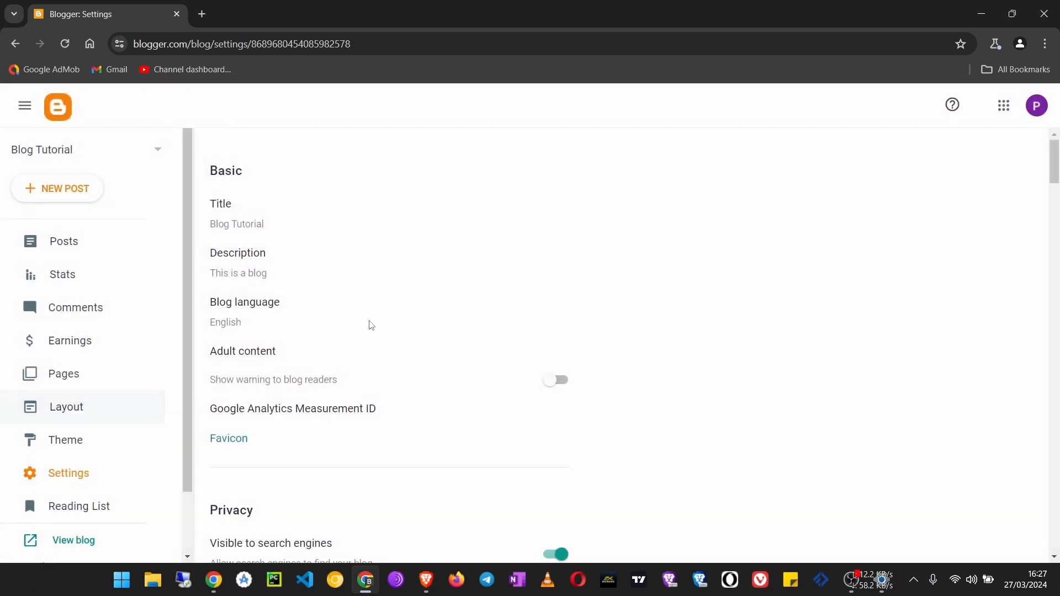
{"action": "scroll", "coordinate": [429, 294], "scroll_direction": "down", "scroll_amount": 12}
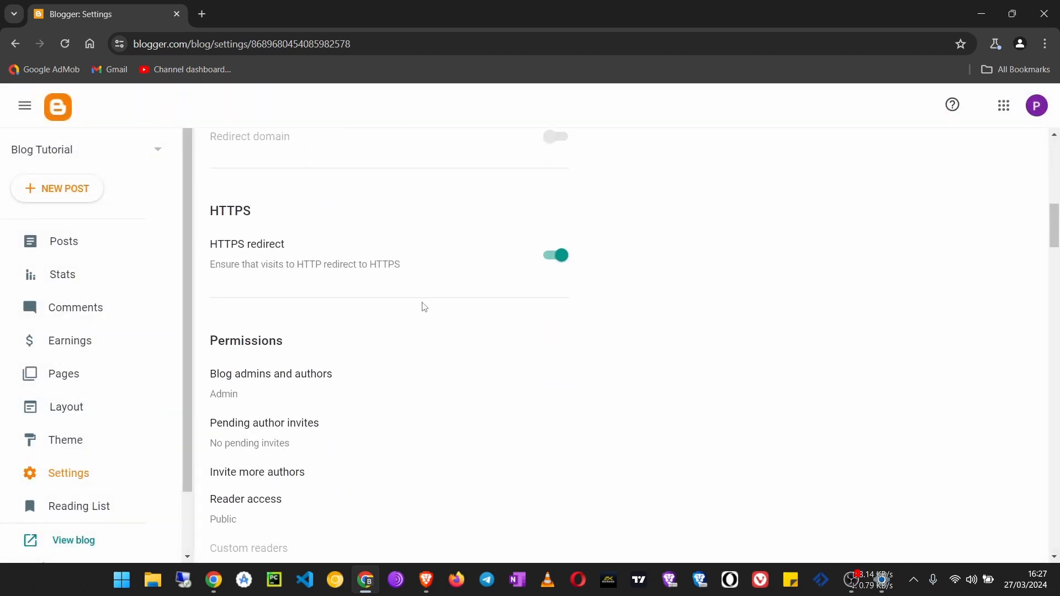
{"action": "scroll", "coordinate": [424, 307], "scroll_direction": "down", "scroll_amount": 12}
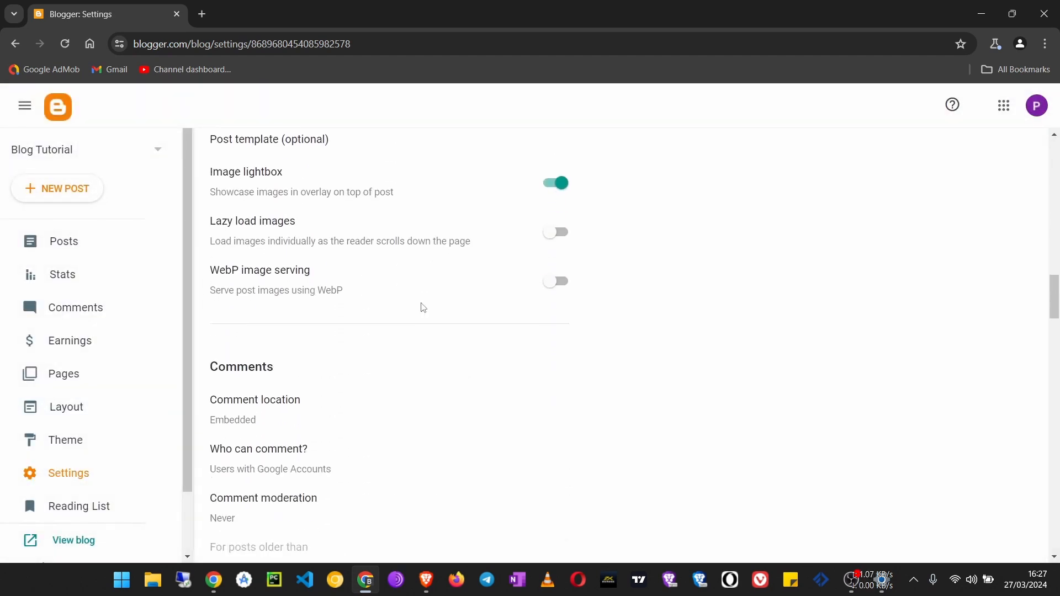
{"action": "scroll", "coordinate": [423, 304], "scroll_direction": "down", "scroll_amount": 13}
{"action": "scroll", "coordinate": [422, 304], "scroll_direction": "up", "scroll_amount": 6}
{"action": "scroll", "coordinate": [422, 304], "scroll_direction": "up", "scroll_amount": 20}
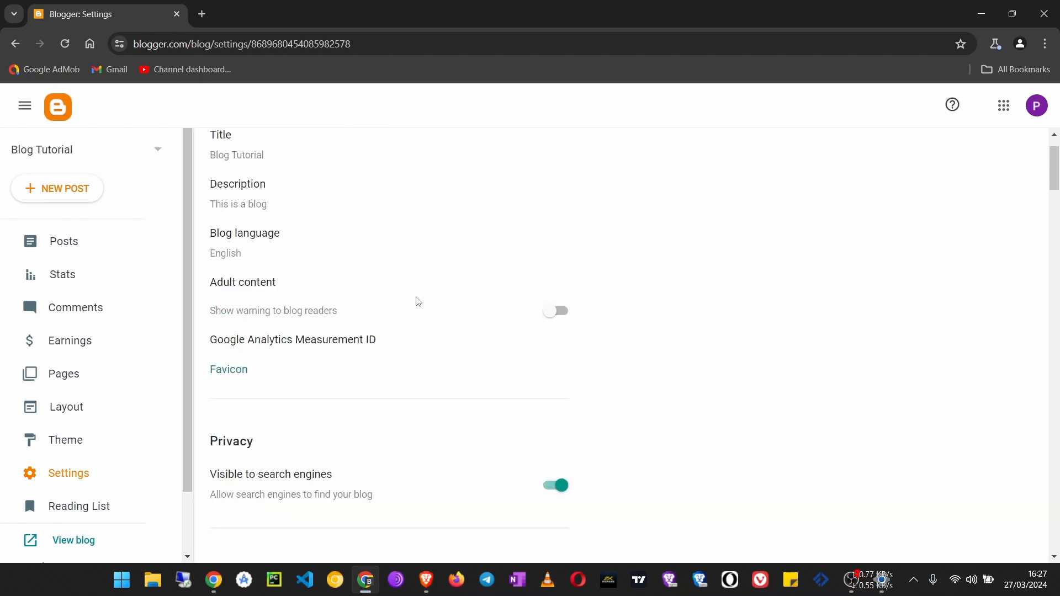
{"action": "scroll", "coordinate": [419, 302], "scroll_direction": "down", "scroll_amount": 7}
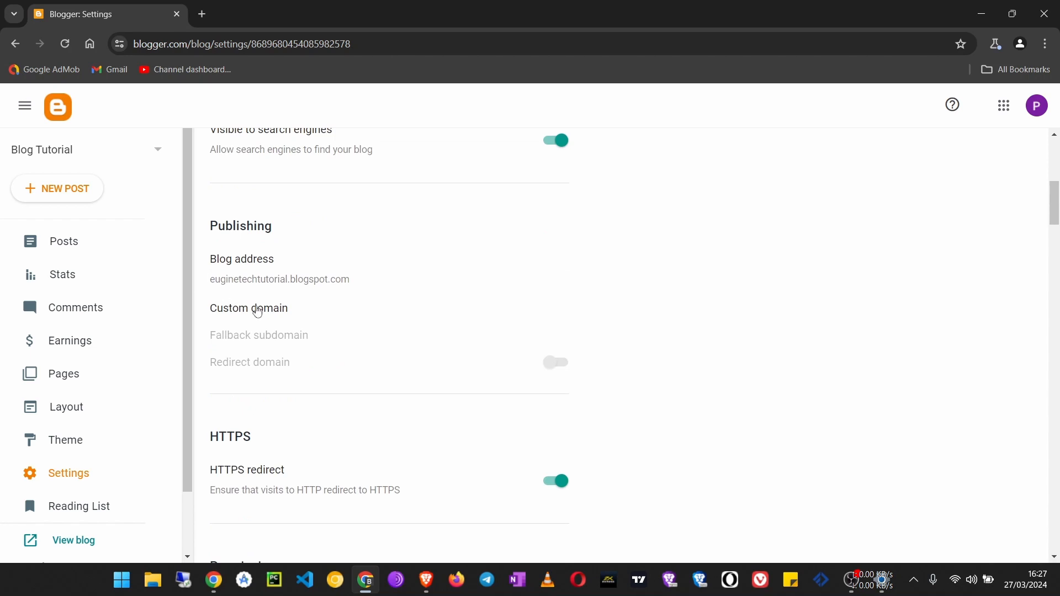
Enter davimba.com as the blog's custom domain in the Publishing settings
{"action": "left_click", "coordinate": [266, 310]}
{"action": "left_click", "coordinate": [433, 294]}
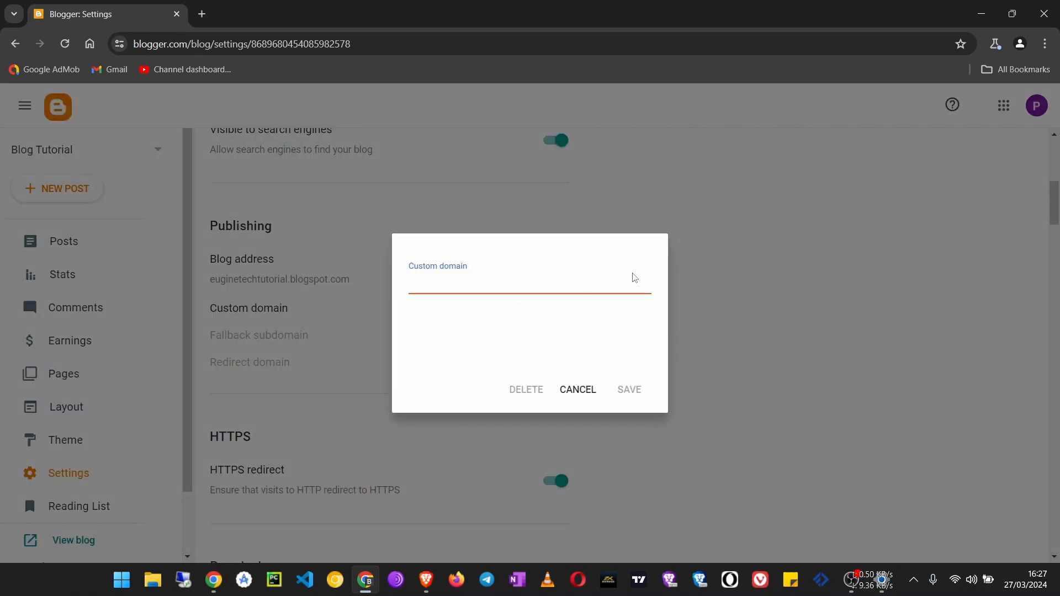
{"action": "type", "text": "davimba.com"}
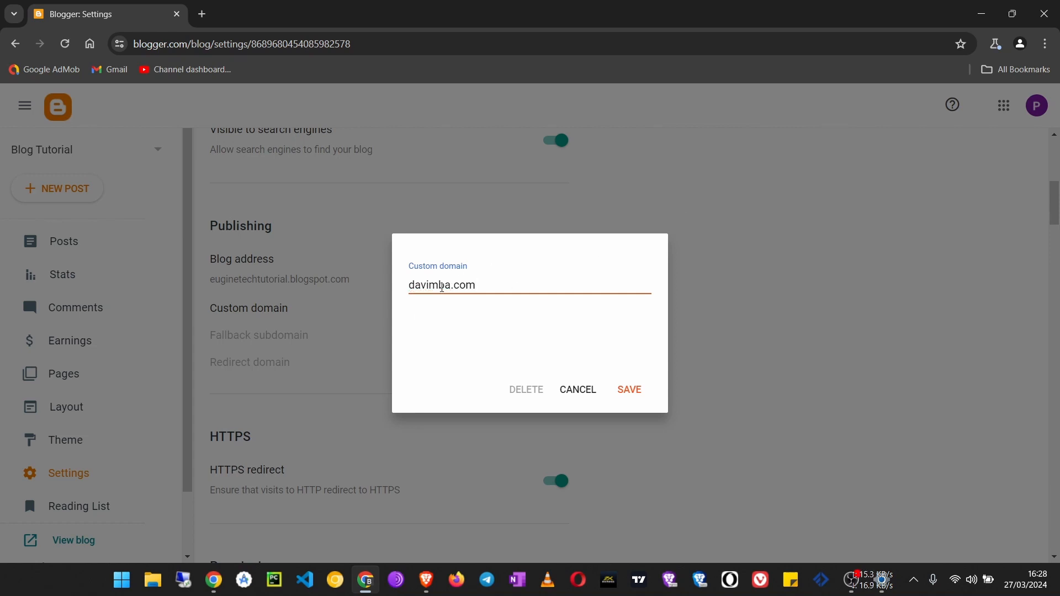
{"action": "left_click_drag", "start_coordinate": [475, 287], "coordinate": [390, 291]}
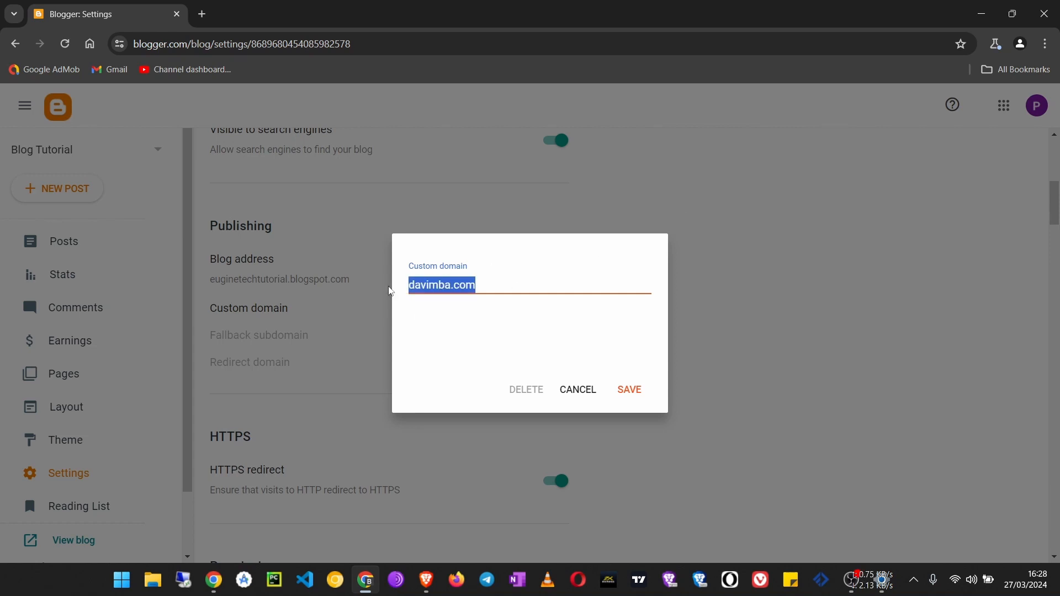
{"action": "left_click", "coordinate": [507, 286]}
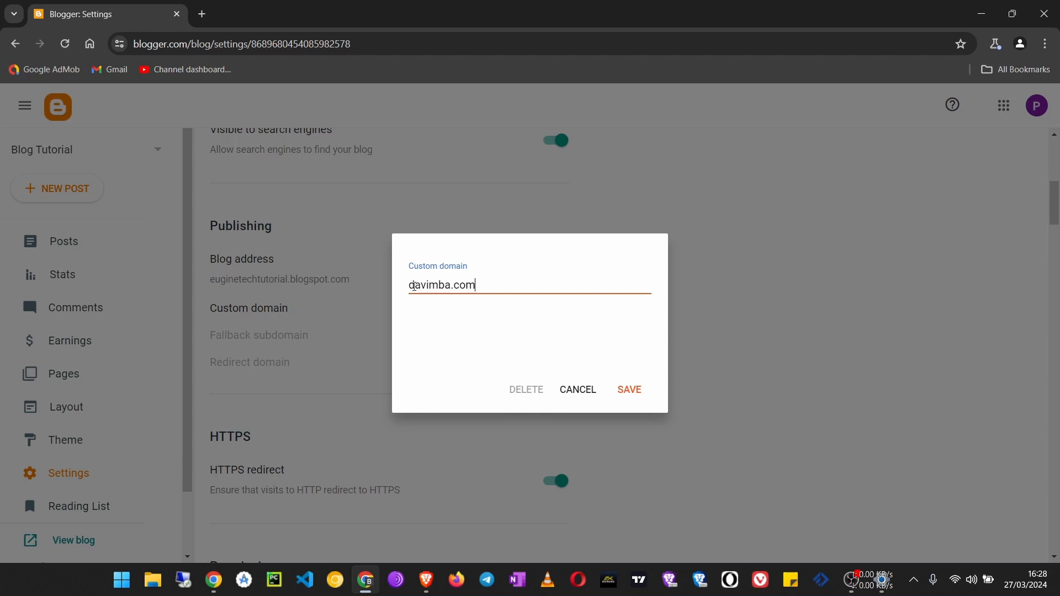
{"action": "type", "text": "www."}
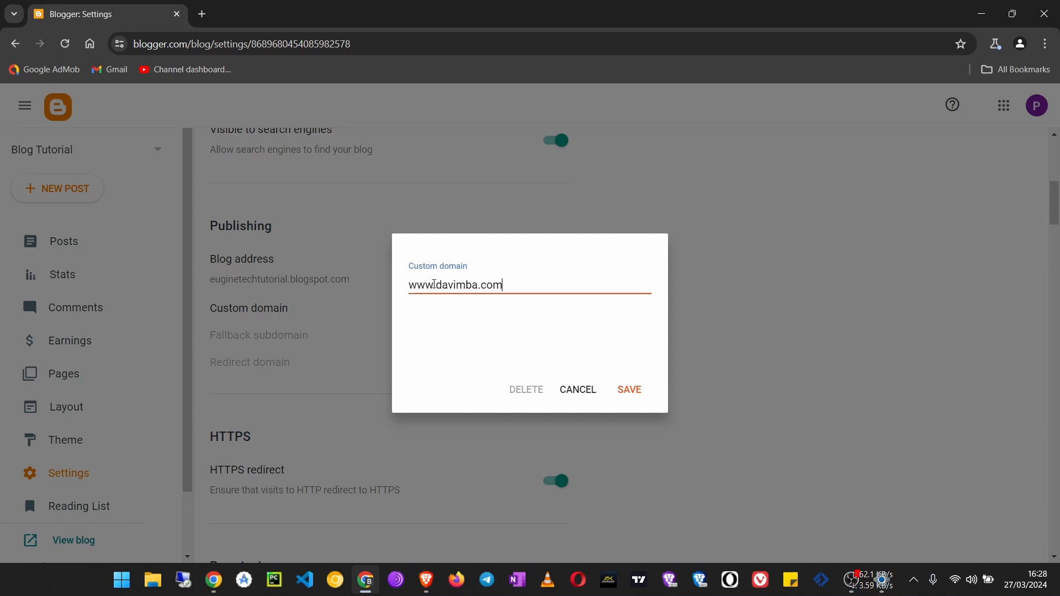
Replace the www prefix of the custom domain with blog, giving blog.davimba.com
{"action": "left_click_drag", "start_coordinate": [434, 284], "coordinate": [375, 287]}
{"action": "key", "text": "BackSpace"}
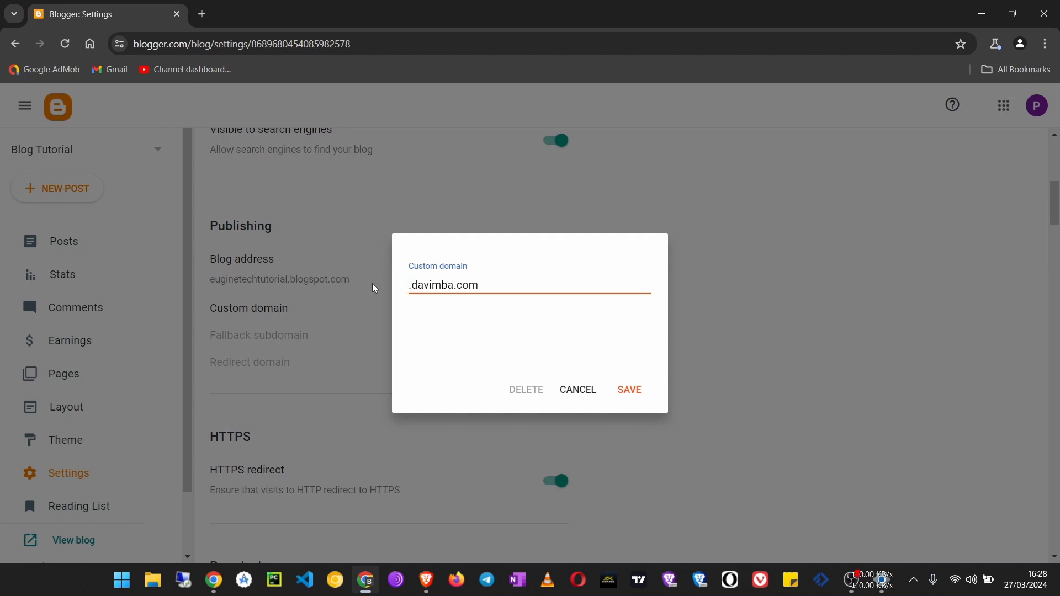
{"action": "type", "text": "blod"}
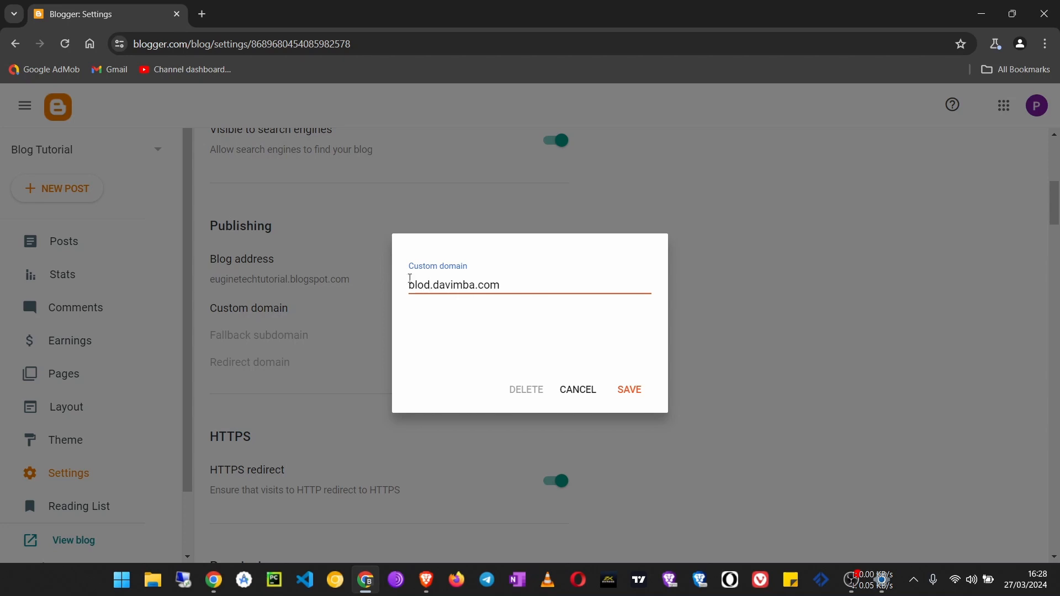
{"action": "key", "text": "BackSpace"}
{"action": "type", "text": "g"}
{"action": "left_click_drag", "start_coordinate": [431, 286], "coordinate": [518, 284]}
{"action": "left_click", "coordinate": [435, 283]}
{"action": "left_click_drag", "start_coordinate": [435, 282], "coordinate": [518, 283]}
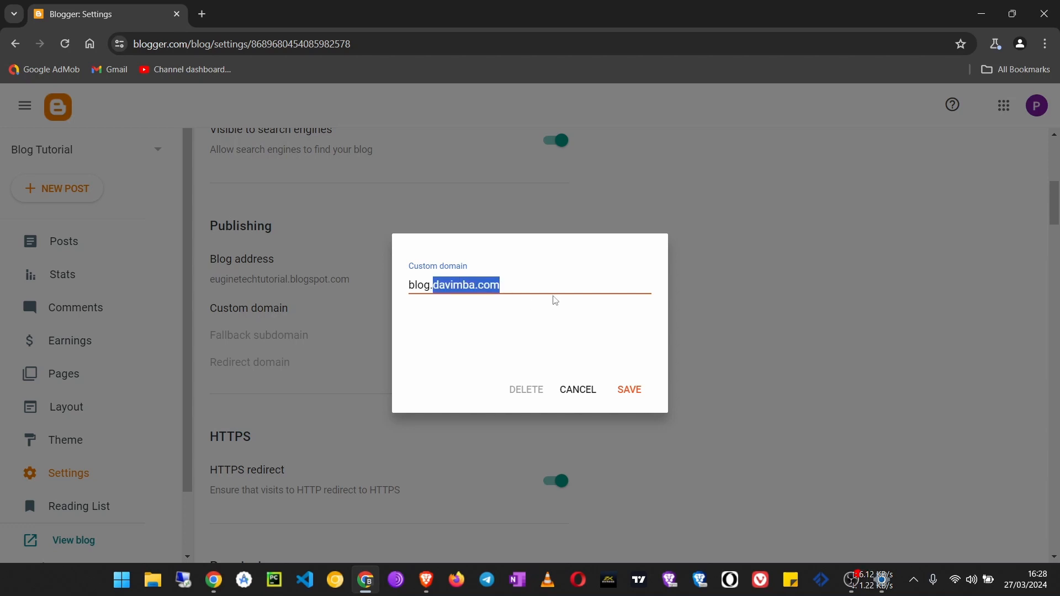
{"action": "left_click", "coordinate": [442, 289]}
{"action": "left_click_drag", "start_coordinate": [433, 285], "coordinate": [523, 284]}
{"action": "left_click", "coordinate": [523, 284]}
{"action": "double_click", "coordinate": [430, 287]}
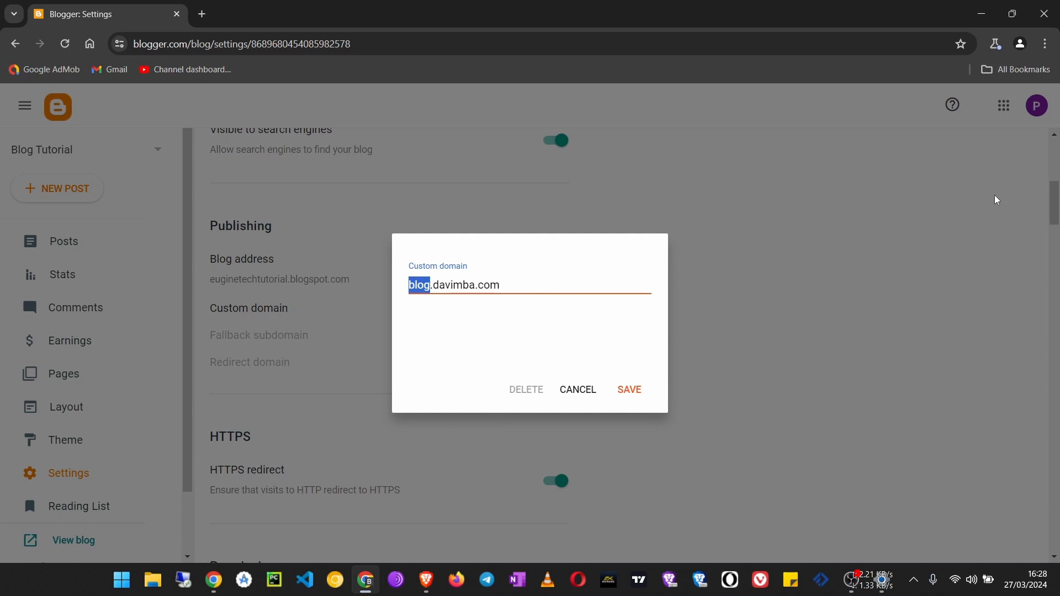
{"action": "type", "text": "ww"}
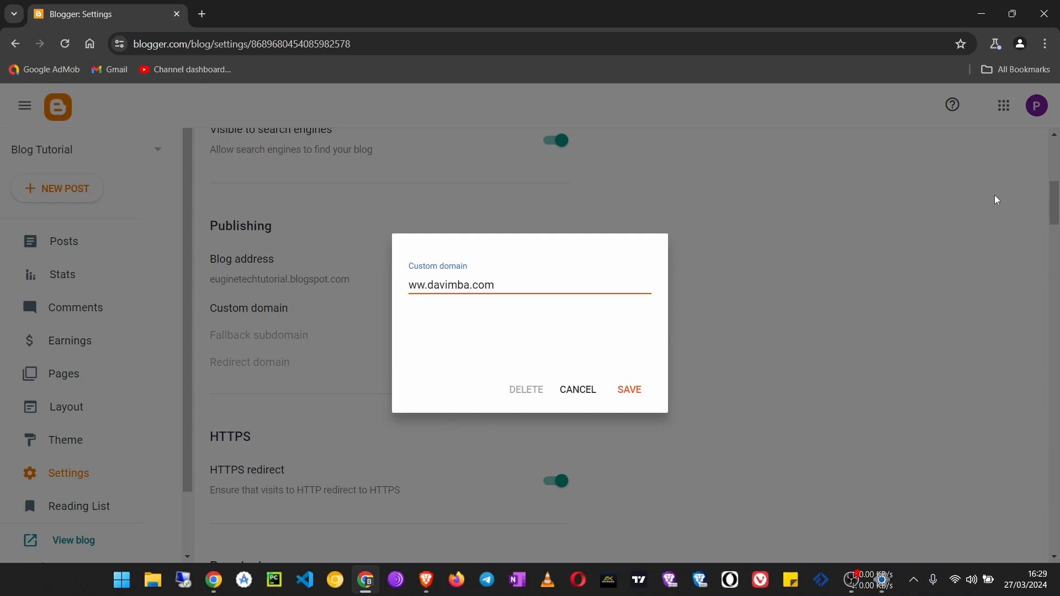
{"action": "type", "text": "w"}
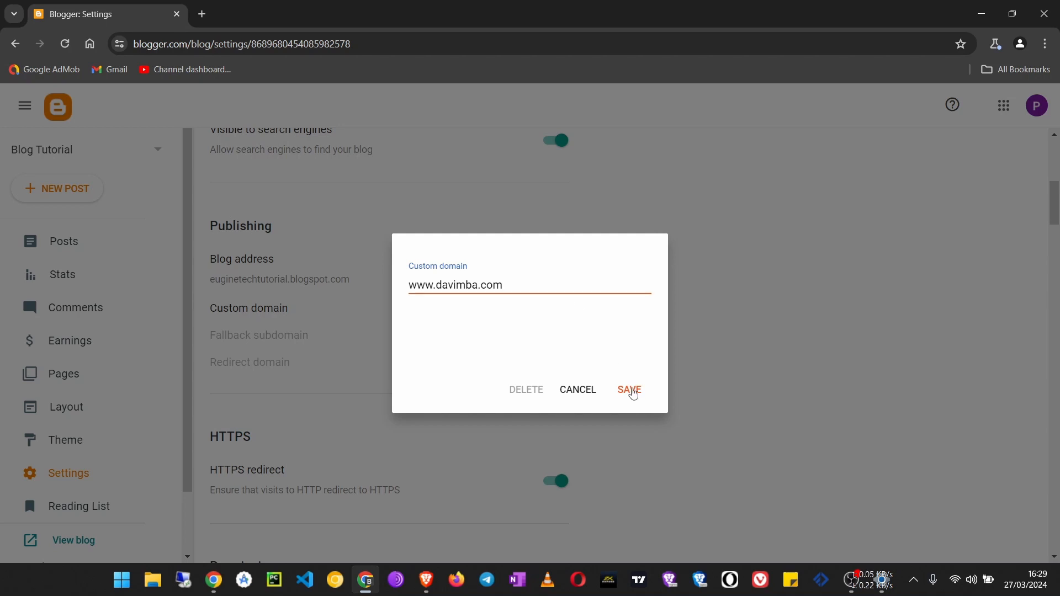
{"action": "left_click", "coordinate": [631, 391]}
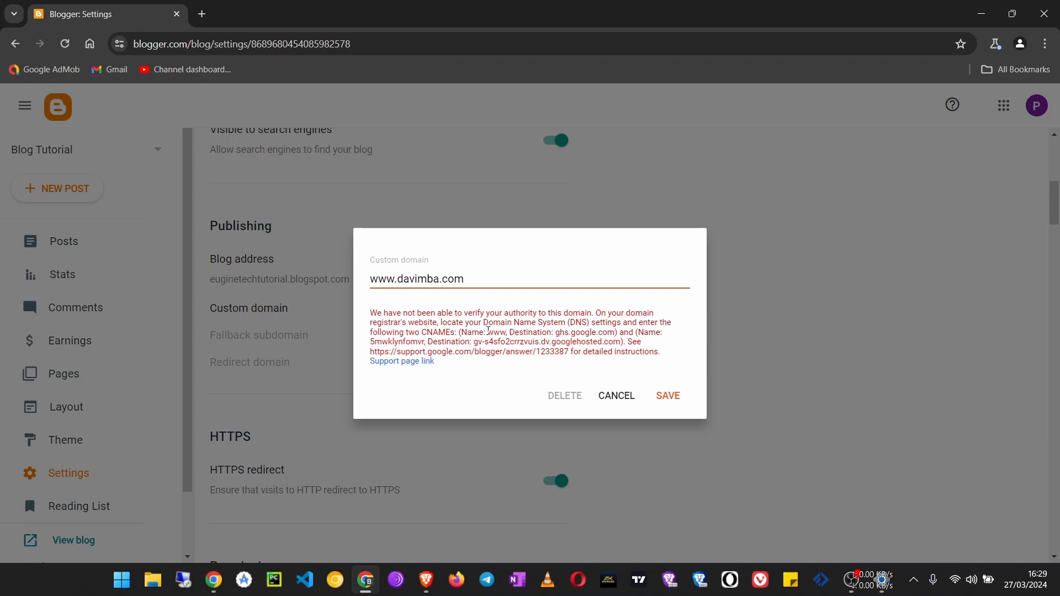
Review the first CNAME's name and destination in the verification message, and copy the destination ghs.google.com
{"action": "left_click_drag", "start_coordinate": [488, 330], "coordinate": [505, 332]}
{"action": "left_click_drag", "start_coordinate": [556, 333], "coordinate": [615, 333]}
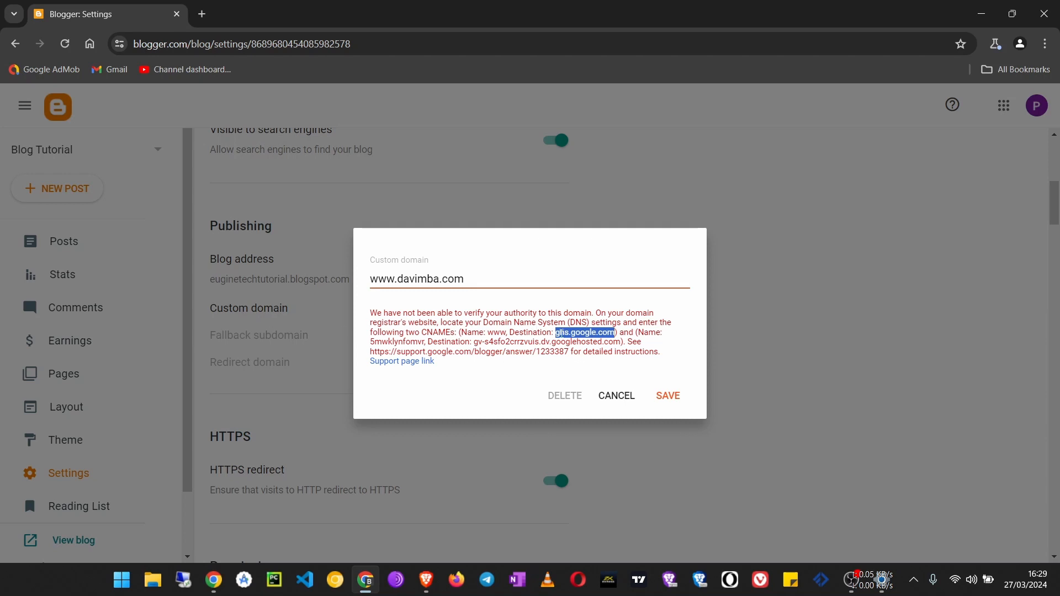
{"action": "left_click", "coordinate": [483, 333]}
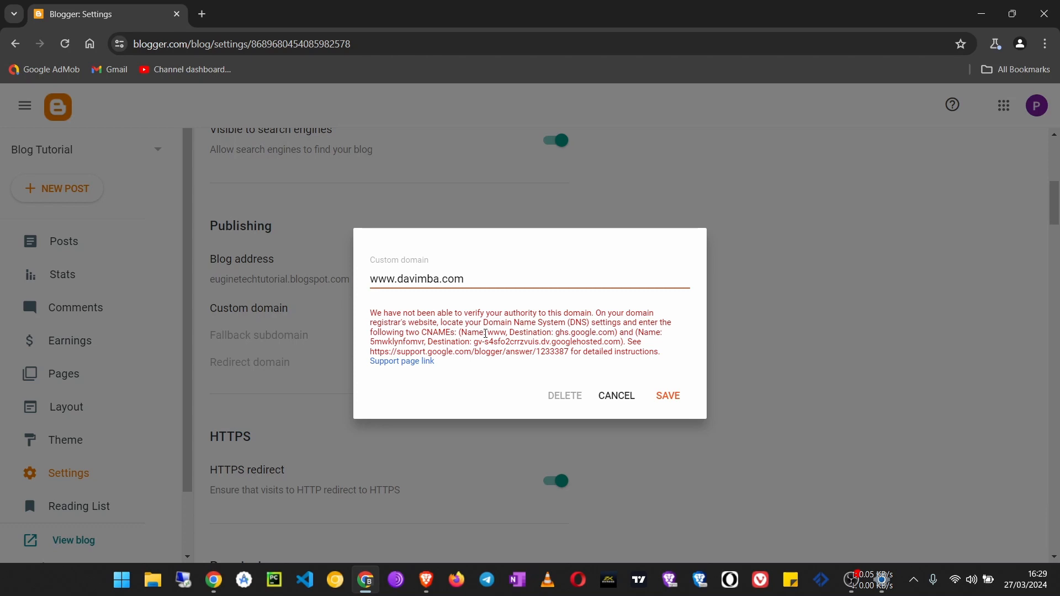
{"action": "left_click_drag", "start_coordinate": [488, 333], "coordinate": [613, 334]}
{"action": "left_click", "coordinate": [542, 333]}
{"action": "right_click", "coordinate": [582, 333]}
{"action": "left_click", "coordinate": [613, 345]}
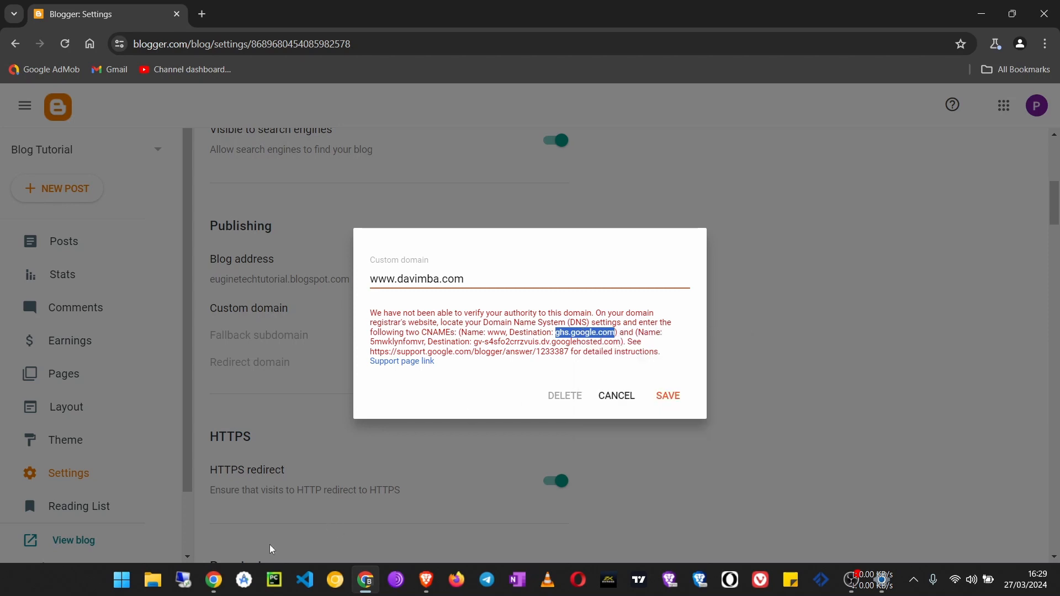
Switch to the Cloudflare dashboard and open the DNS settings of the davimba.com site
{"action": "left_click", "coordinate": [213, 580]}
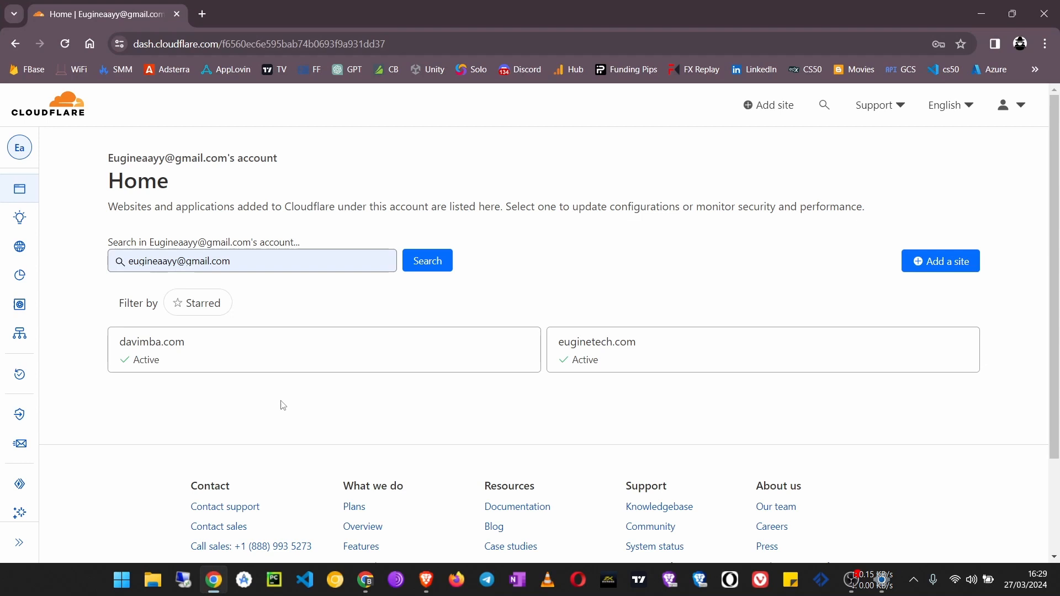
{"action": "scroll", "coordinate": [284, 400], "scroll_direction": "down", "scroll_amount": 2}
{"action": "scroll", "coordinate": [286, 402], "scroll_direction": "up", "scroll_amount": 2}
{"action": "scroll", "coordinate": [288, 403], "scroll_direction": "down", "scroll_amount": 1}
{"action": "scroll", "coordinate": [286, 403], "scroll_direction": "down", "scroll_amount": 1}
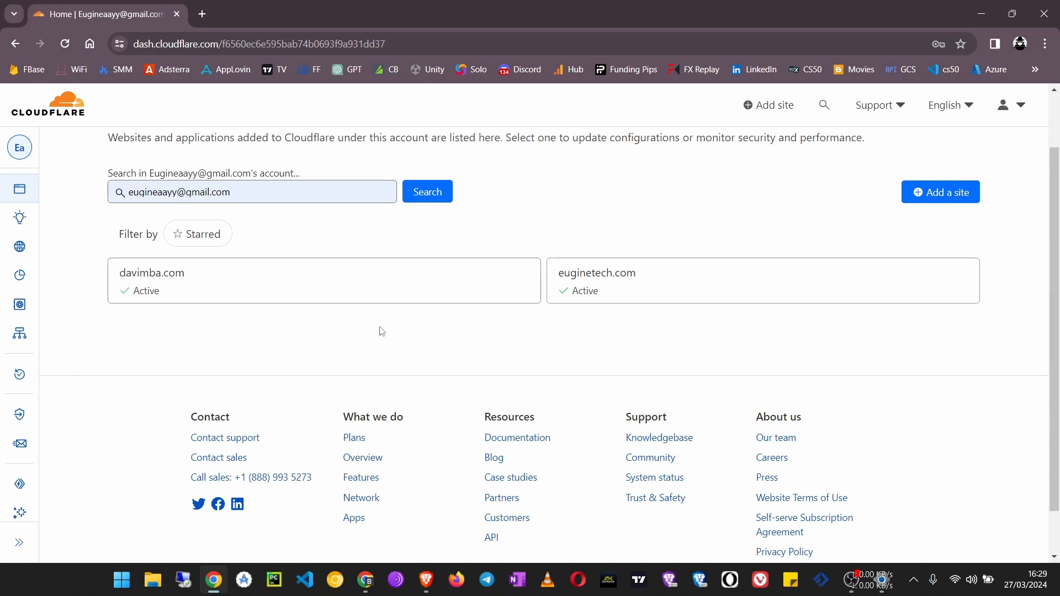
{"action": "scroll", "coordinate": [172, 350], "scroll_direction": "up", "scroll_amount": 2}
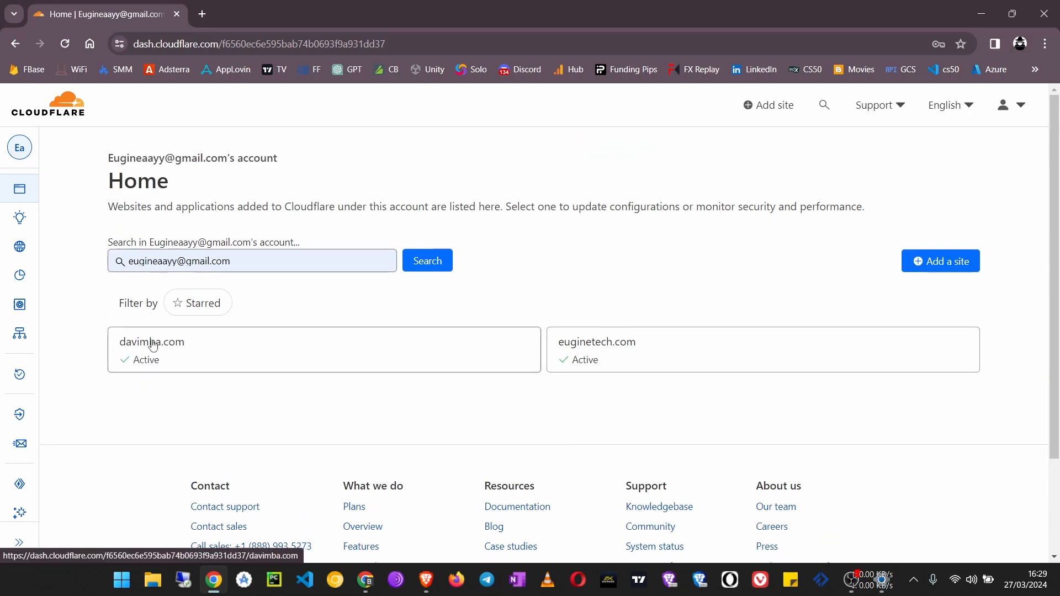
{"action": "left_click", "coordinate": [150, 345]}
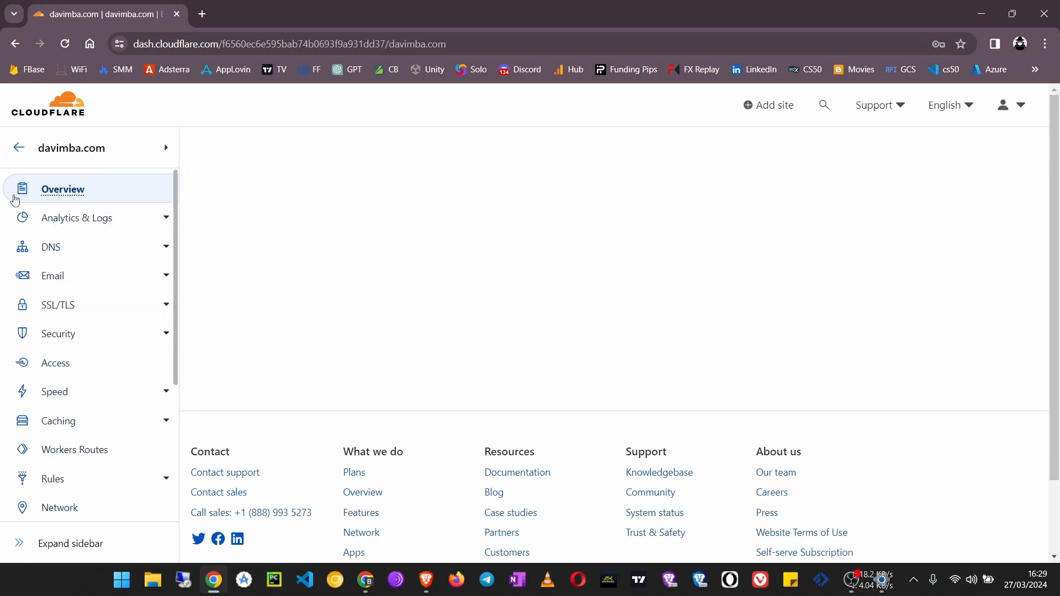
{"action": "left_click", "coordinate": [50, 248]}
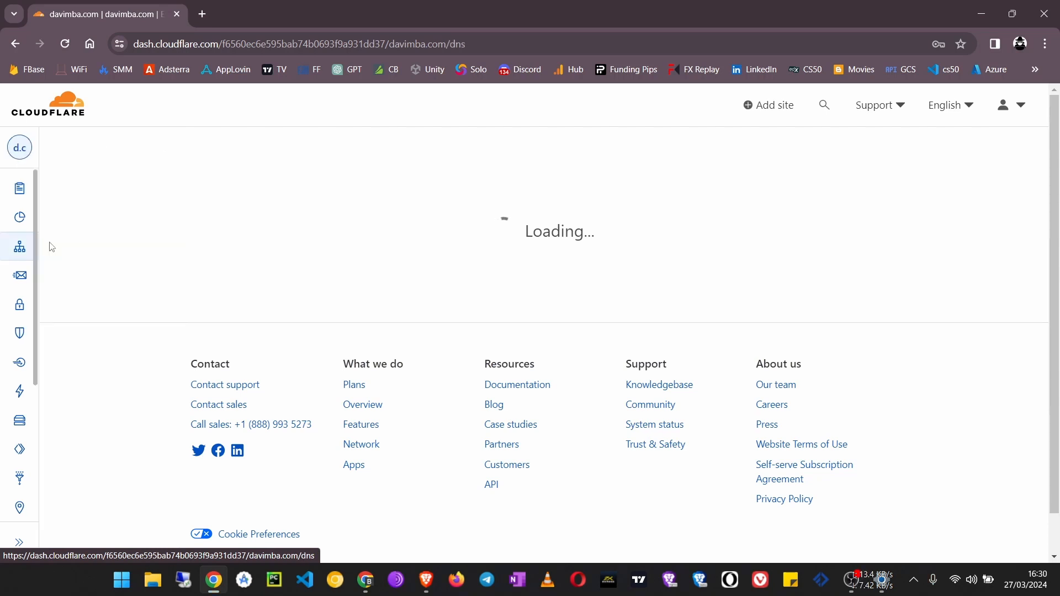
Start a new DNS record for davimba.com and set its type to CNAME
{"action": "scroll", "coordinate": [300, 170], "scroll_direction": "down", "scroll_amount": 5}
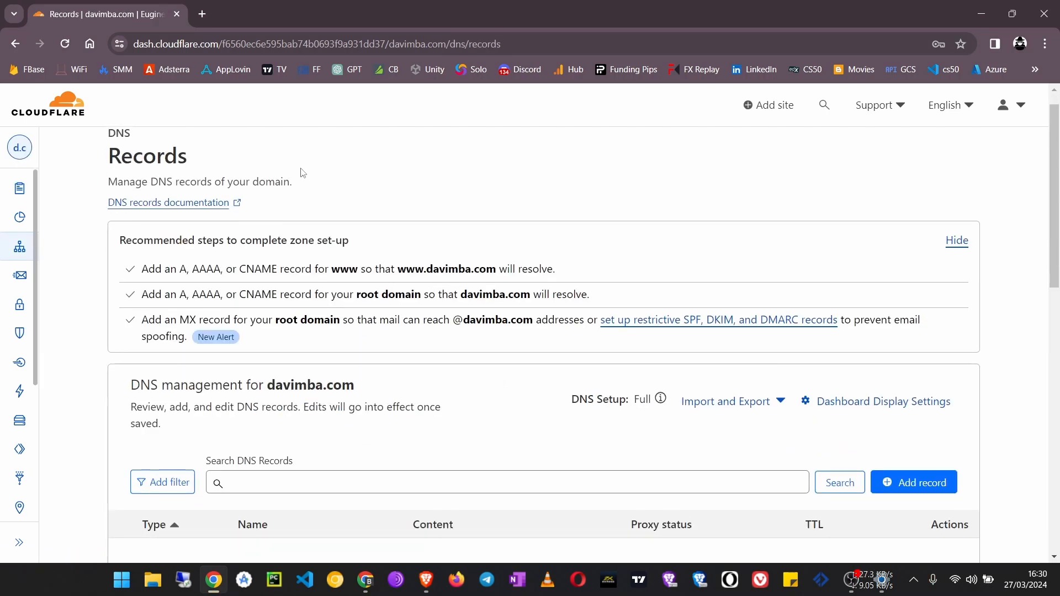
{"action": "scroll", "coordinate": [485, 259], "scroll_direction": "down", "scroll_amount": 3}
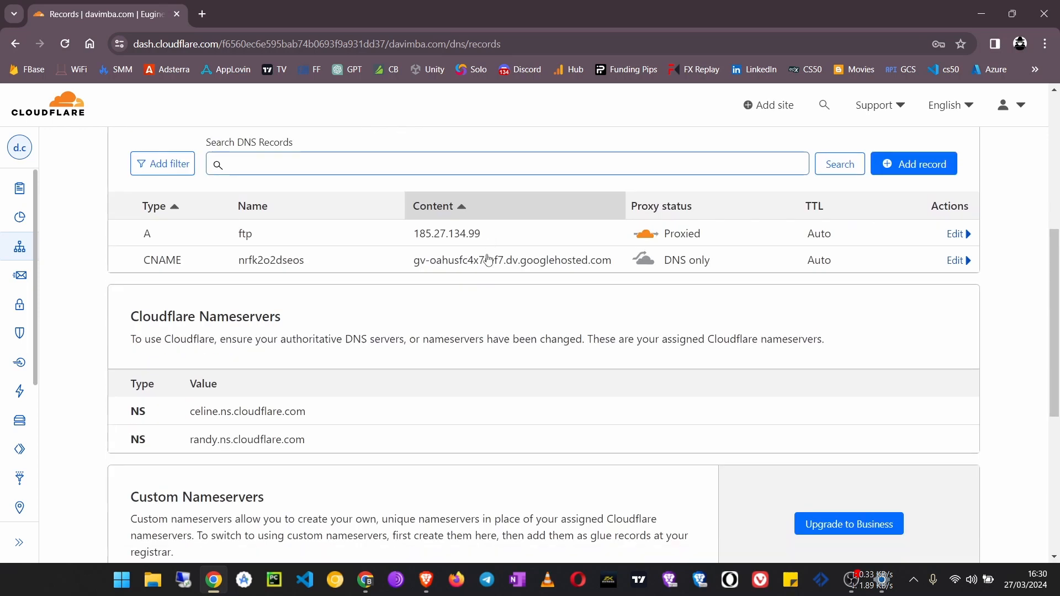
{"action": "scroll", "coordinate": [752, 373], "scroll_direction": "up", "scroll_amount": 4}
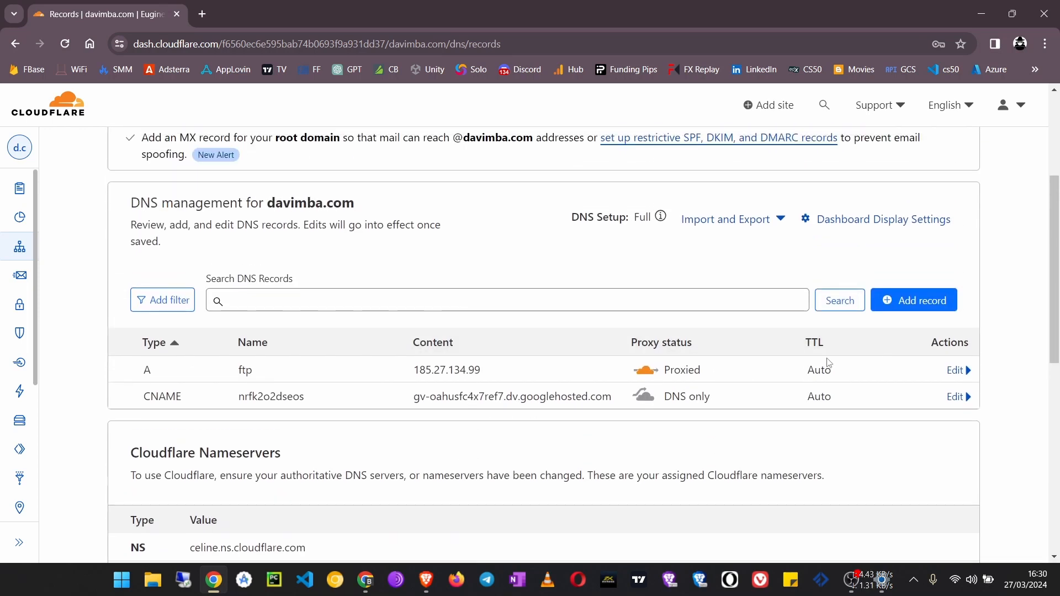
{"action": "left_click", "coordinate": [913, 305]}
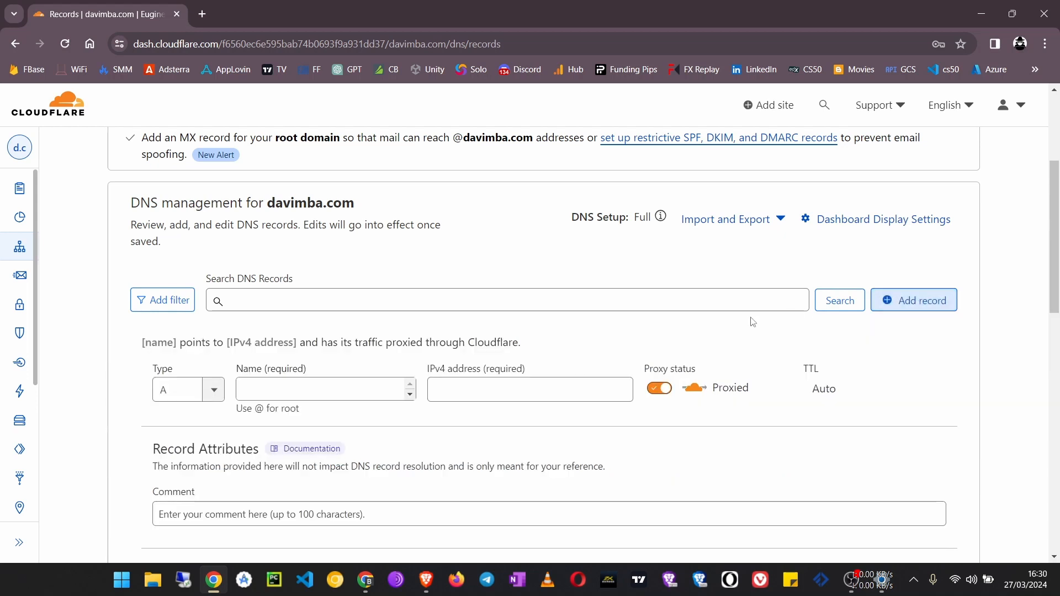
{"action": "scroll", "coordinate": [722, 324], "scroll_direction": "down", "scroll_amount": 2}
{"action": "left_click", "coordinate": [658, 251]}
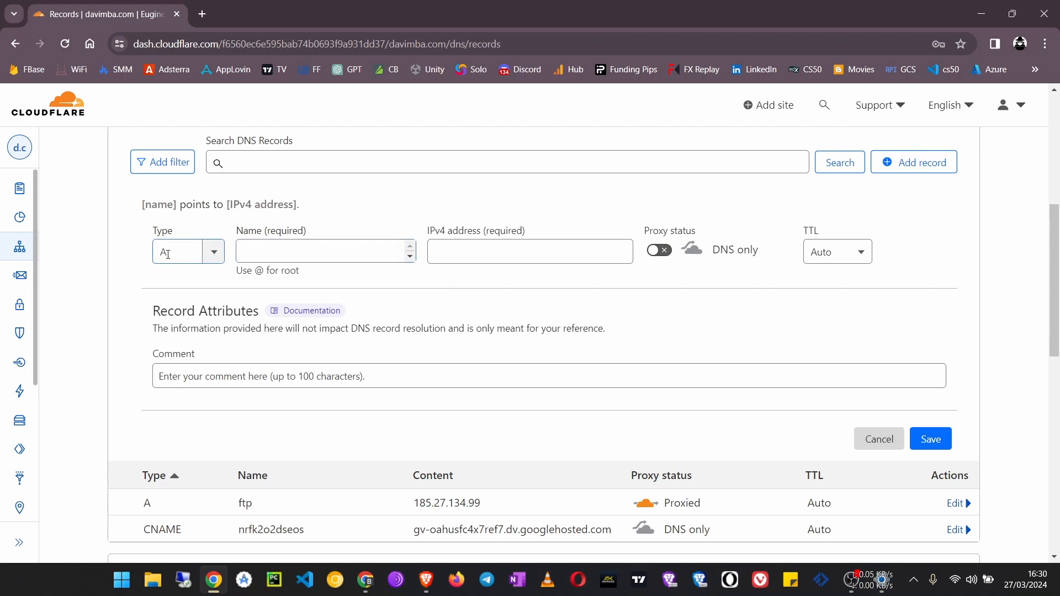
{"action": "left_click", "coordinate": [213, 253]}
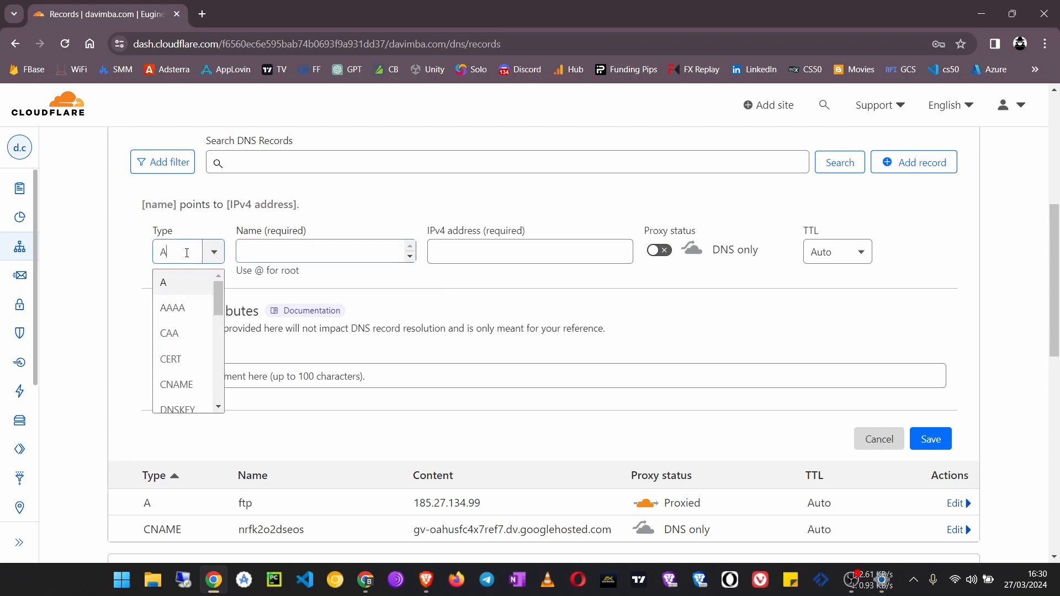
{"action": "left_click", "coordinate": [176, 384]}
Enter www as the CNAME record's name and ghs.google.com as its target
{"action": "left_click", "coordinate": [327, 254]}
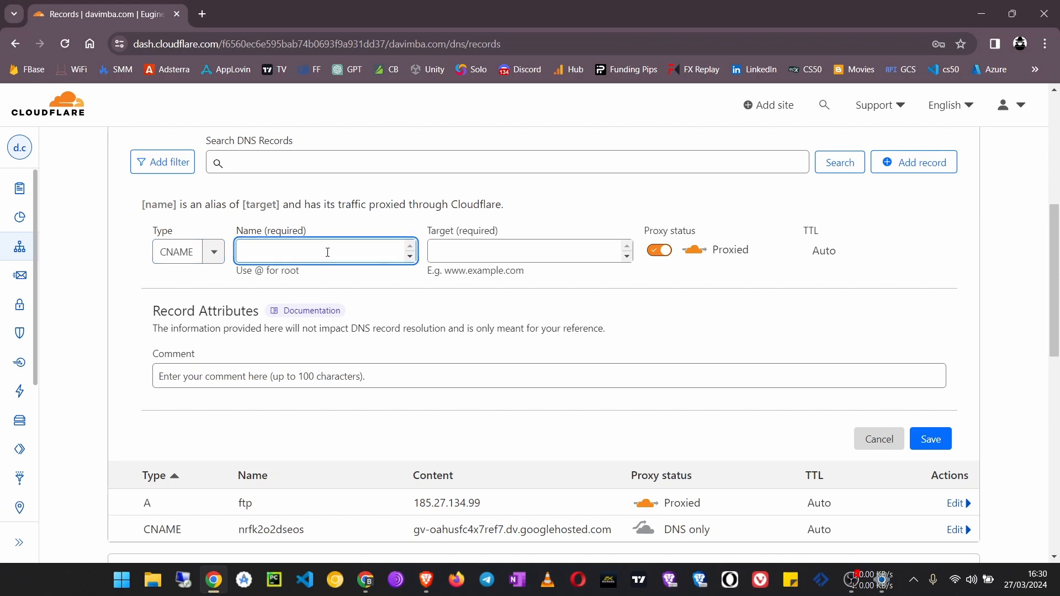
{"action": "type", "text": "ghs.google.com"}
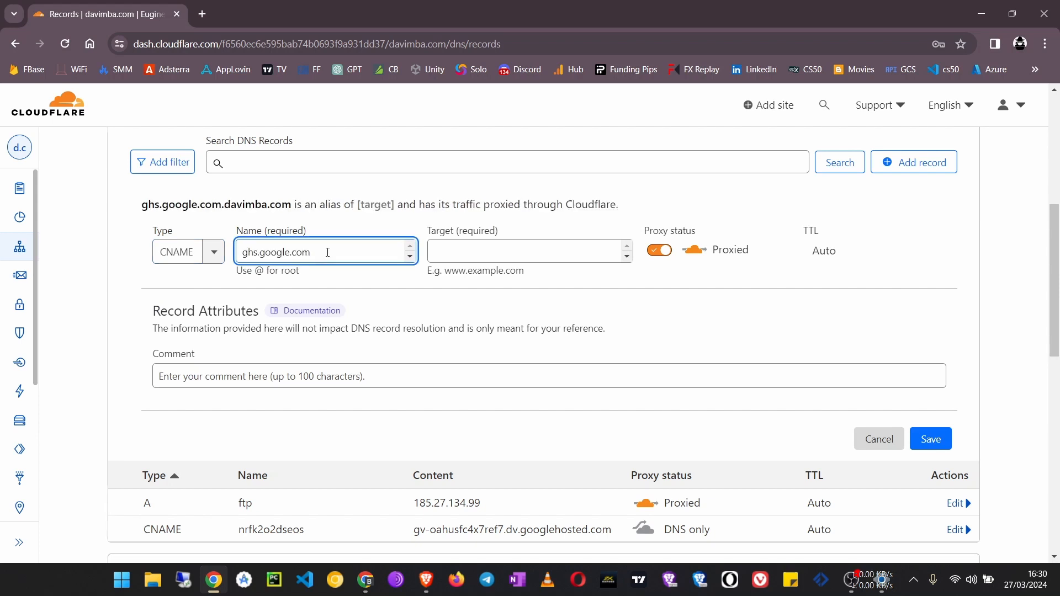
{"action": "triple_click", "coordinate": [270, 252]}
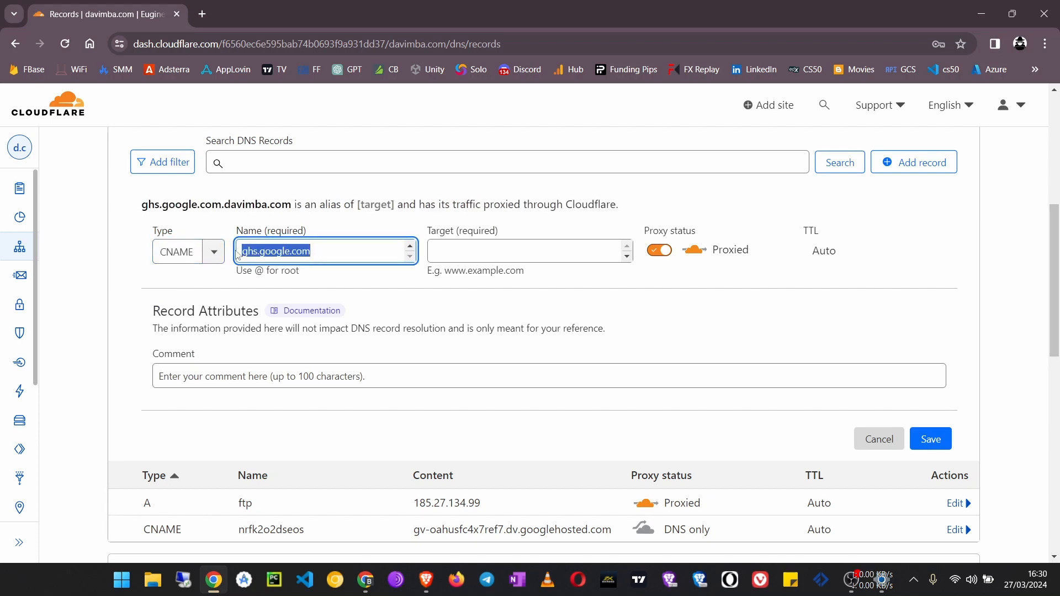
{"action": "type", "text": "www"}
{"action": "left_click", "coordinate": [494, 248]}
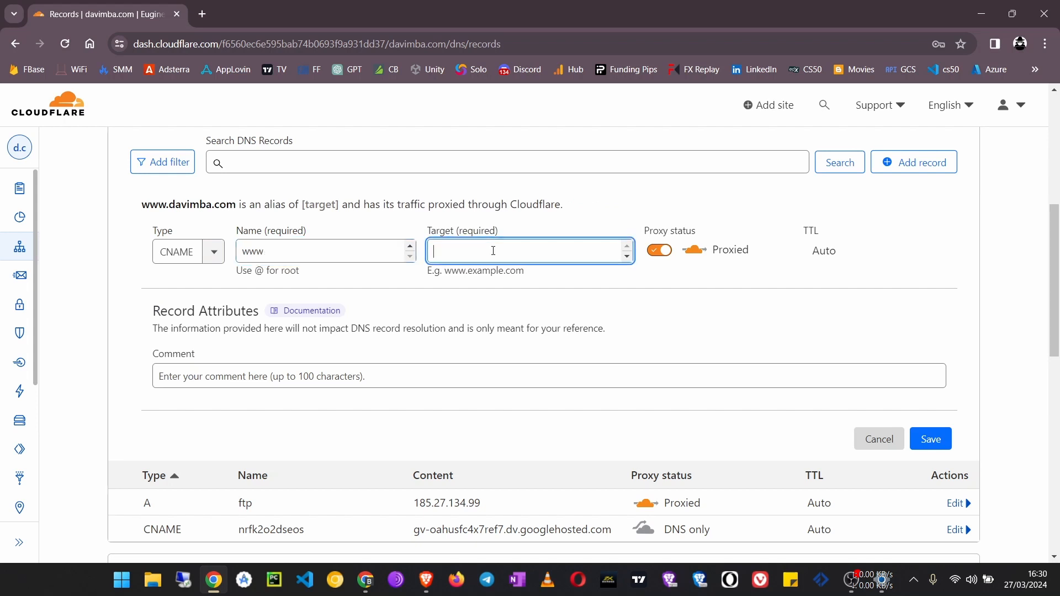
{"action": "type", "text": "ghs.google.com"}
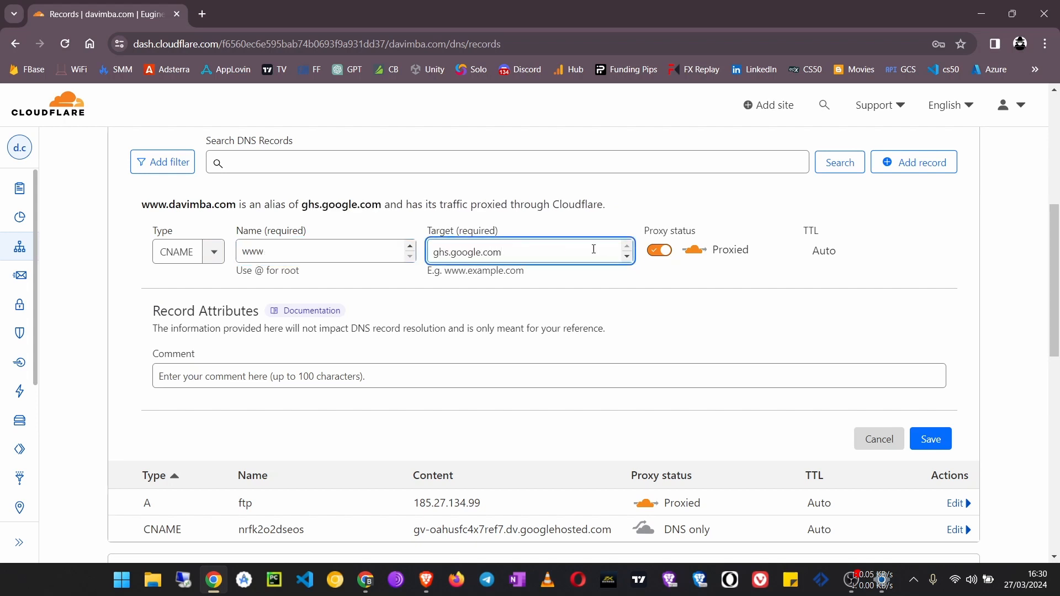
Switch the www record's proxy status to DNS only and save the record
{"action": "left_click", "coordinate": [663, 253]}
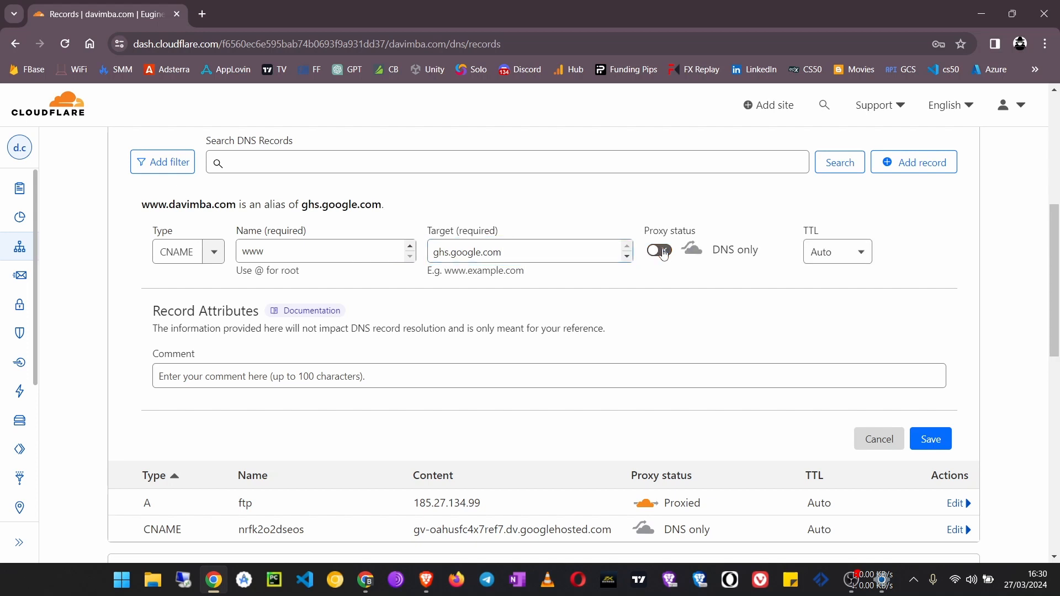
{"action": "scroll", "coordinate": [516, 281], "scroll_direction": "down", "scroll_amount": 1}
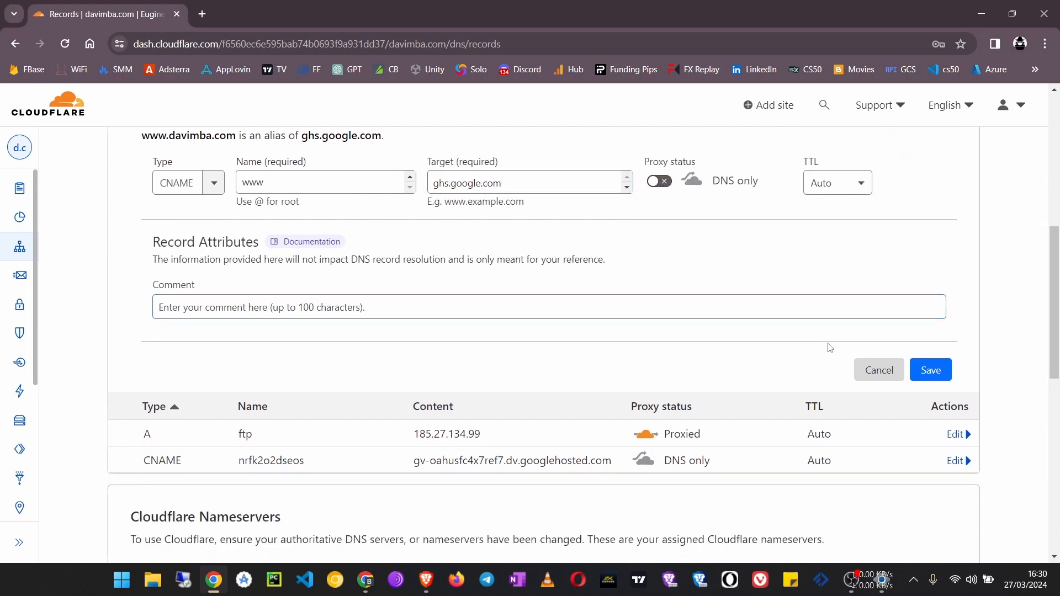
{"action": "left_click", "coordinate": [942, 378]}
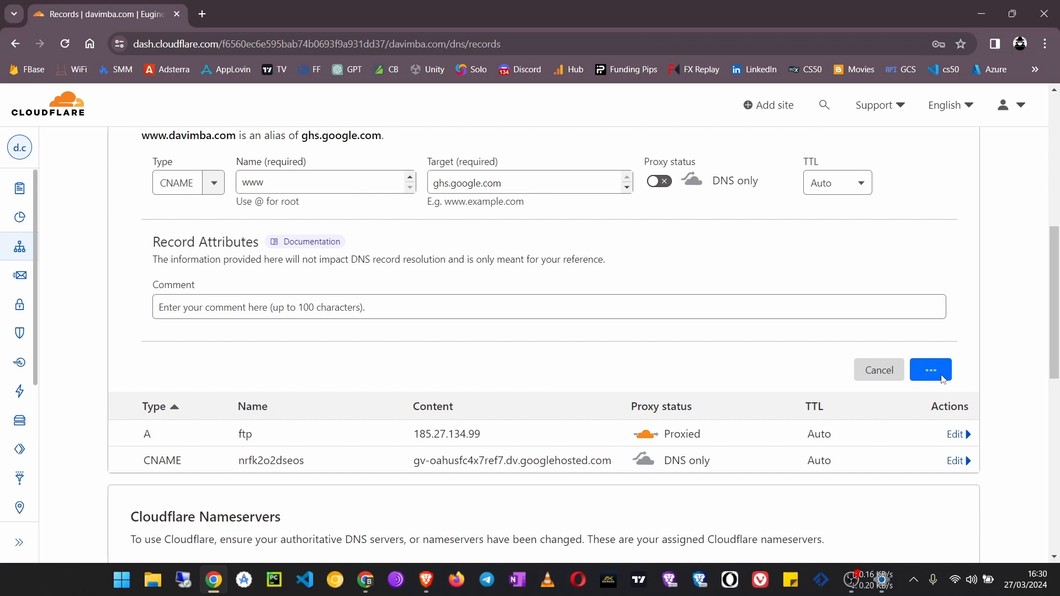
{"action": "scroll", "coordinate": [706, 353], "scroll_direction": "up", "scroll_amount": 3}
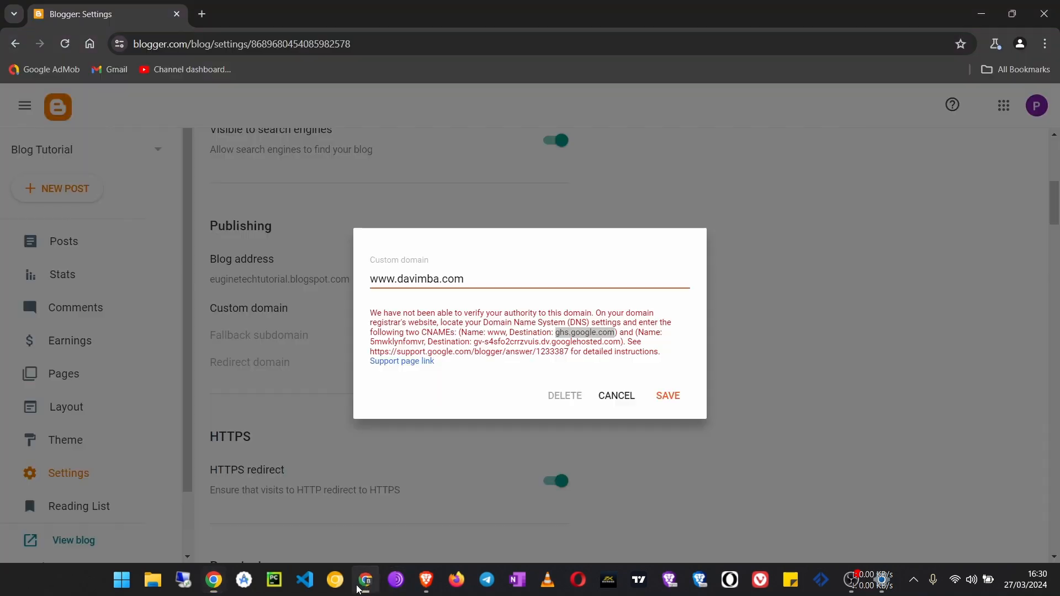
Switch to Blogger and copy the second CNAME's name from the domain verification message
{"action": "left_click", "coordinate": [365, 579]}
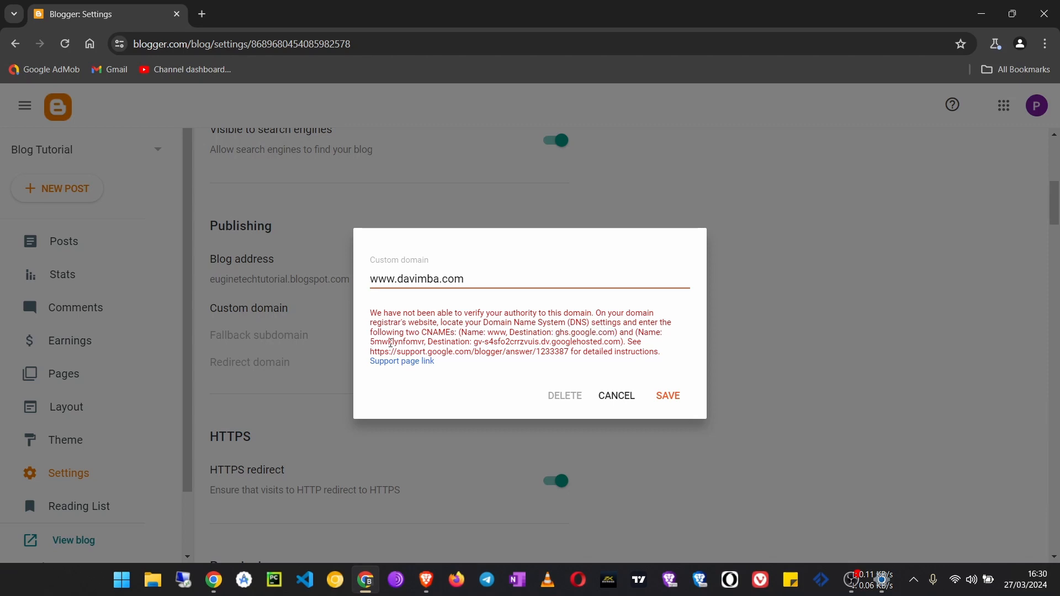
{"action": "double_click", "coordinate": [391, 343]}
{"action": "right_click", "coordinate": [391, 343]}
{"action": "left_click", "coordinate": [411, 353]}
Return to Cloudflare and start another CNAME record, pasting the copied second CNAME name as its name
{"action": "left_click", "coordinate": [374, 588]}
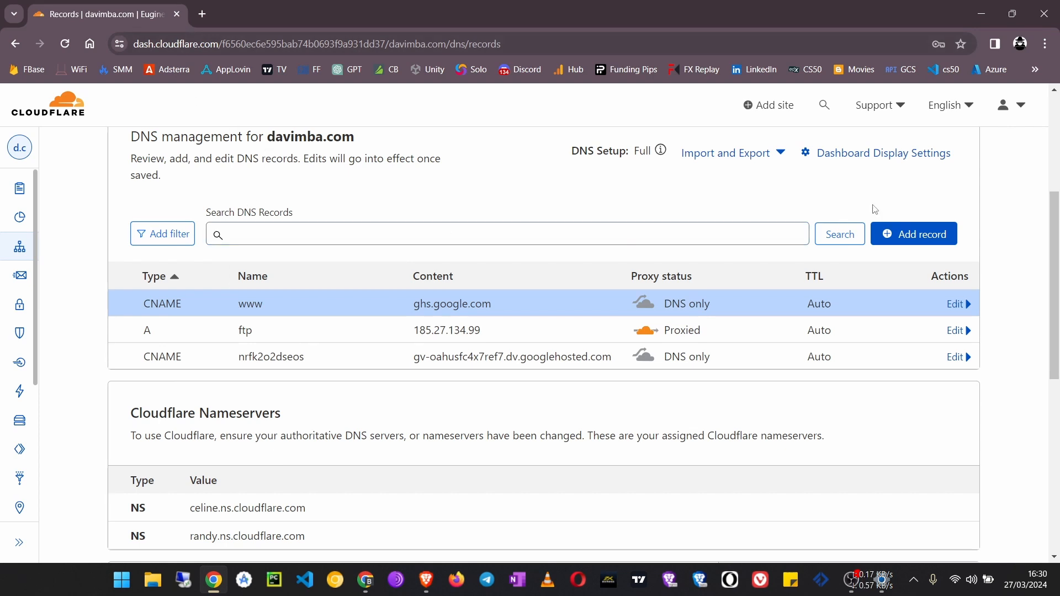
{"action": "left_click", "coordinate": [890, 234]}
{"action": "left_click", "coordinate": [320, 324]}
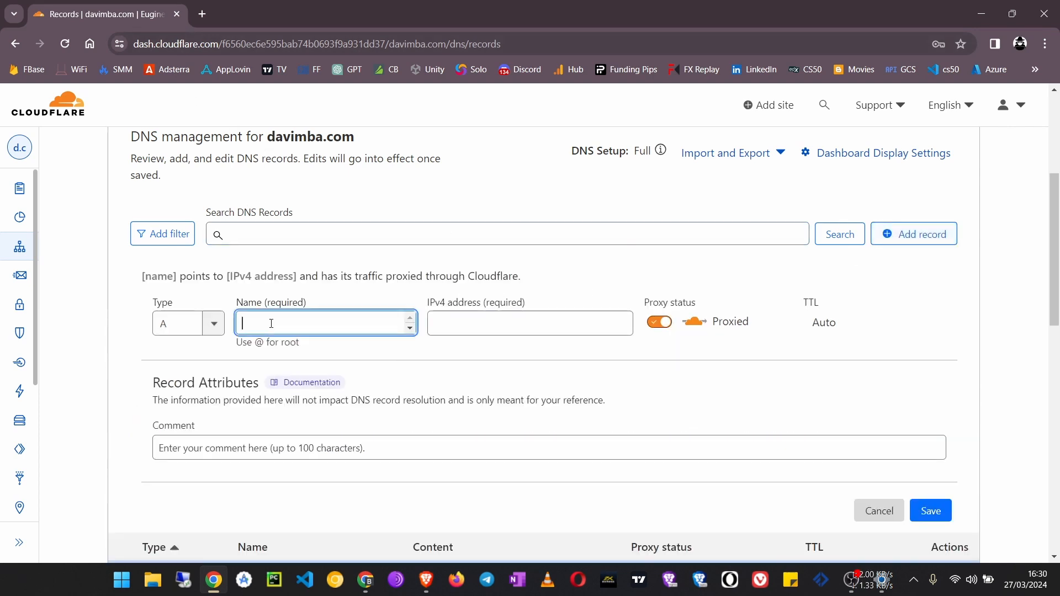
{"action": "left_click", "coordinate": [213, 323]}
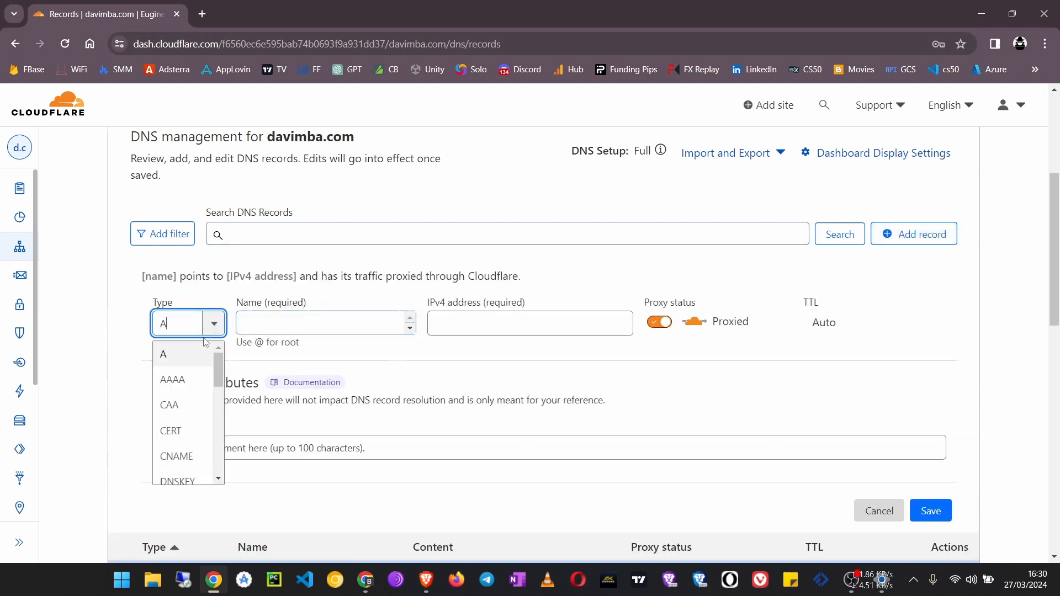
{"action": "left_click", "coordinate": [185, 455]}
{"action": "left_click", "coordinate": [328, 321]}
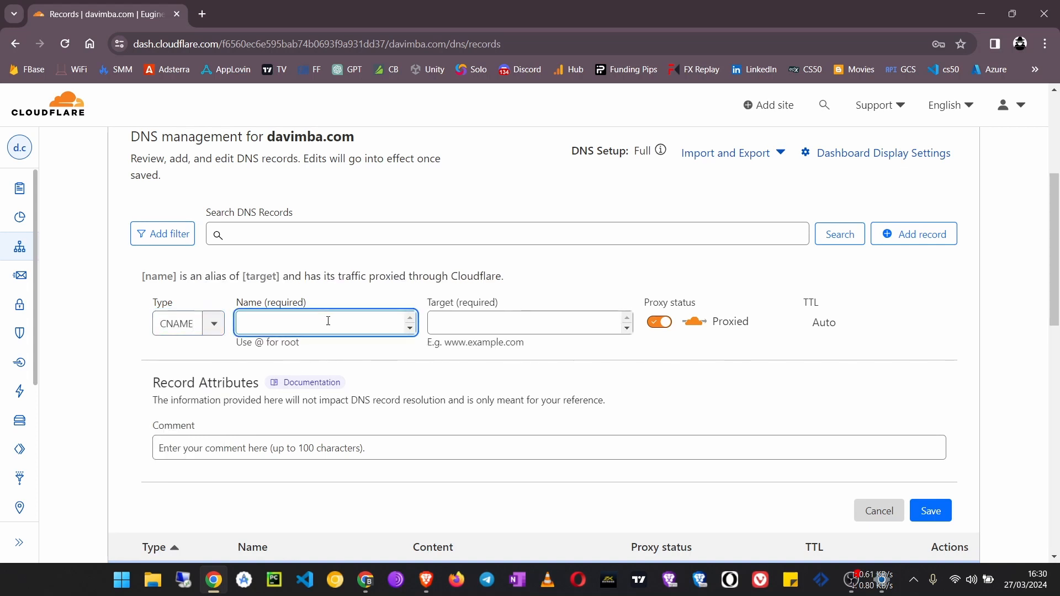
{"action": "key", "text": "ctrl+v"}
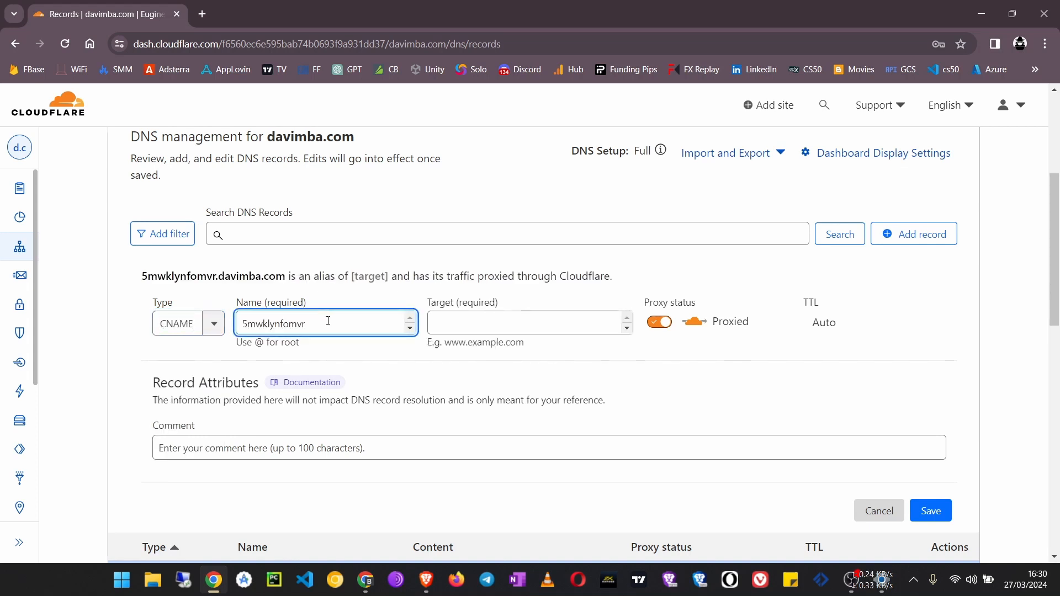
Switch to Blogger and copy the second CNAME's full googlehosted.com destination from the verification message
{"action": "left_click", "coordinate": [364, 586]}
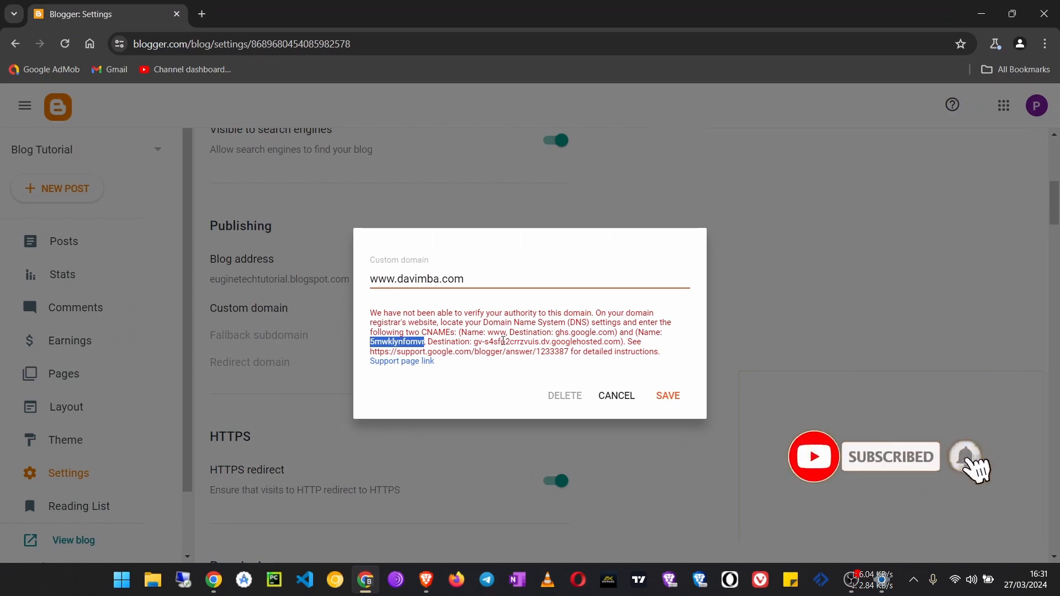
{"action": "triple_click", "coordinate": [534, 339]}
{"action": "left_click", "coordinate": [610, 341]}
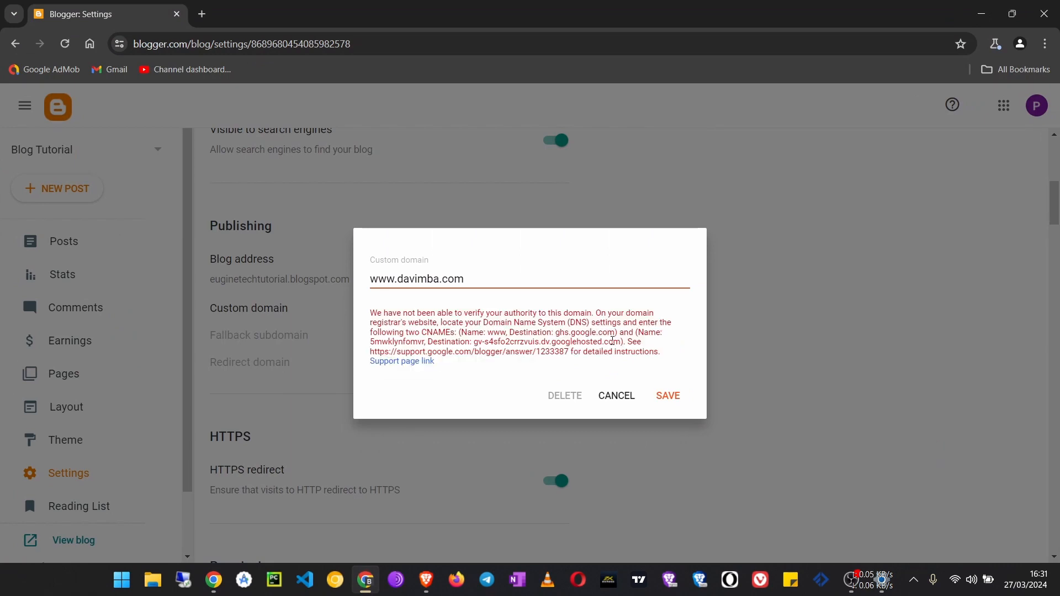
{"action": "left_click_drag", "start_coordinate": [621, 341], "coordinate": [475, 344]}
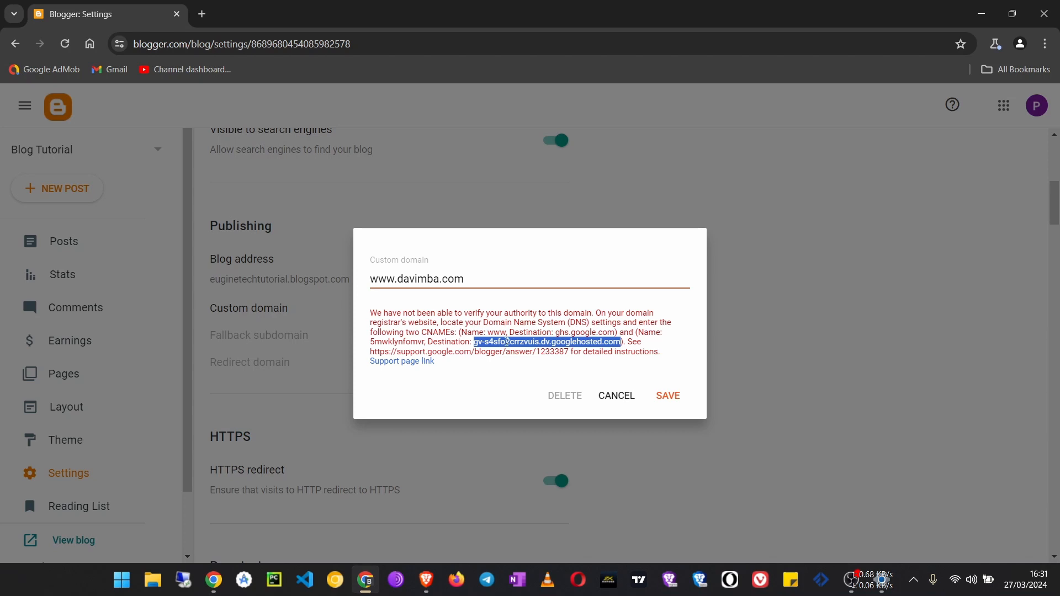
{"action": "right_click", "coordinate": [507, 342]}
{"action": "left_click", "coordinate": [566, 353]}
Return to Cloudflare, paste the copied destination as the record's target, set it to DNS only and save the record
{"action": "key", "text": "alt+Tab"}
{"action": "left_click", "coordinate": [456, 327]}
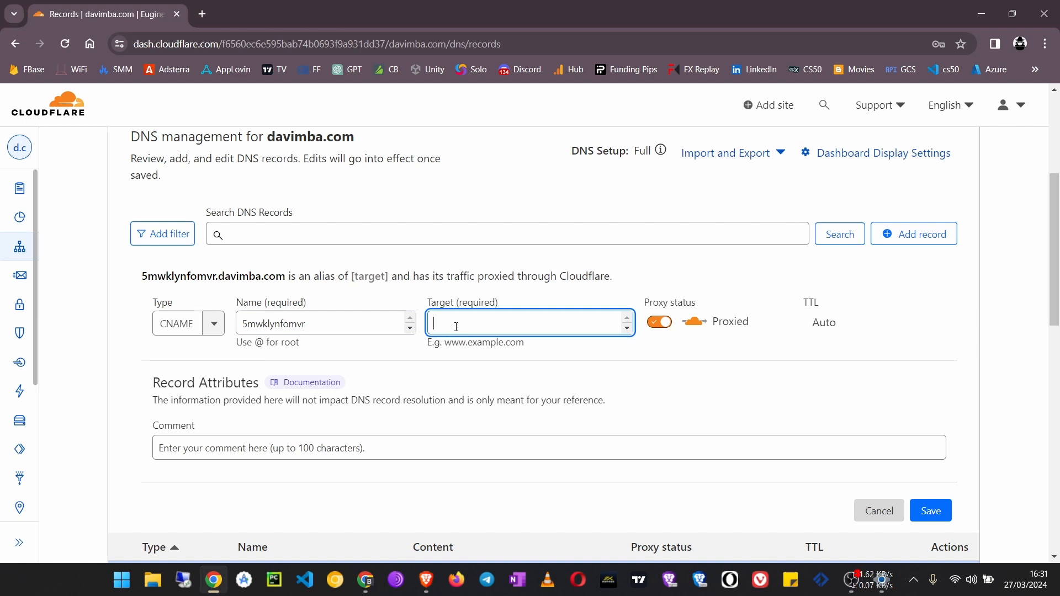
{"action": "key", "text": "ctrl+v"}
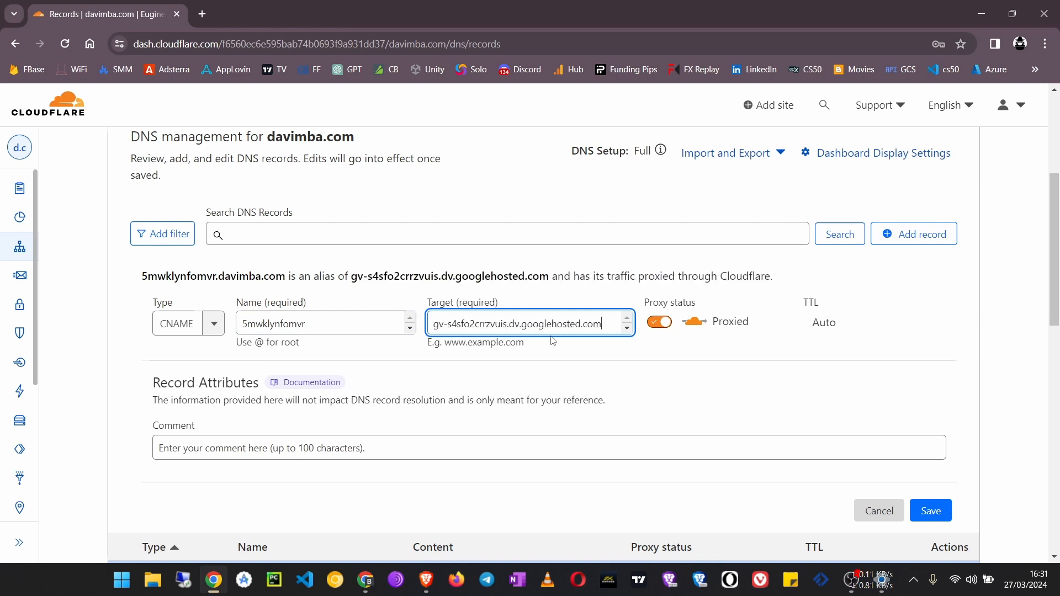
{"action": "left_click", "coordinate": [659, 322]}
{"action": "scroll", "coordinate": [918, 471], "scroll_direction": "down", "scroll_amount": 2}
{"action": "left_click", "coordinate": [942, 374]}
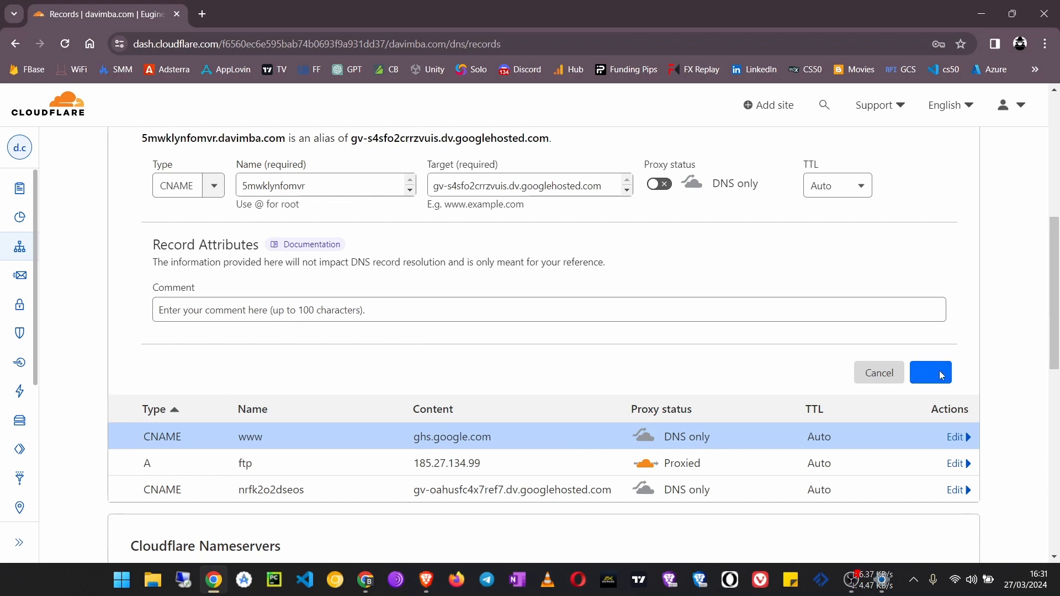
{"action": "scroll", "coordinate": [516, 331], "scroll_direction": "up", "scroll_amount": 5}
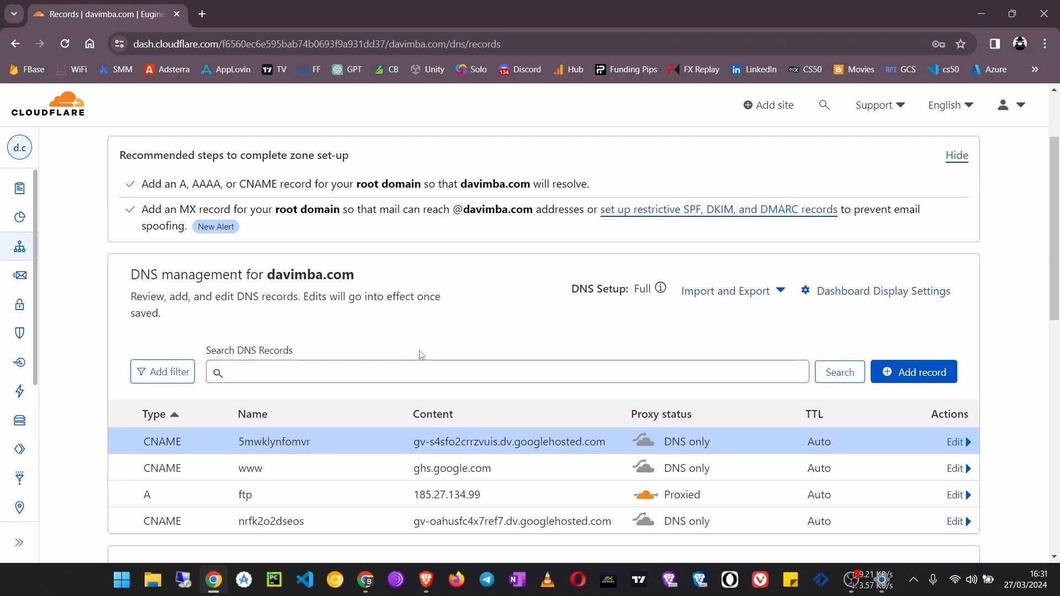
Review the list of DNS records for davimba.com, checking the names and contents of the added CNAME records
{"action": "scroll", "coordinate": [422, 353], "scroll_direction": "down", "scroll_amount": 1}
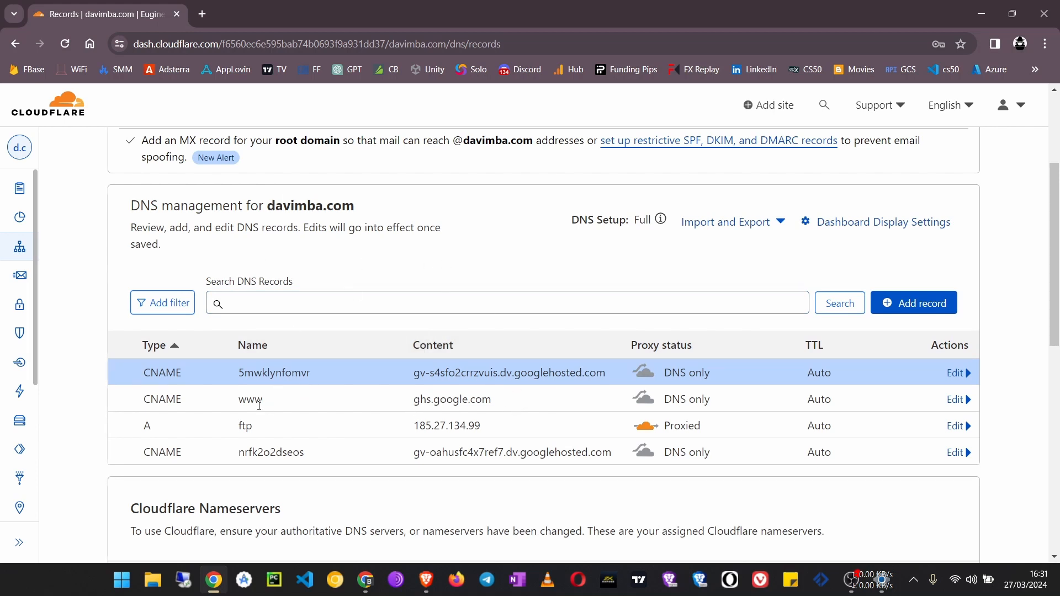
{"action": "scroll", "coordinate": [378, 231], "scroll_direction": "up", "scroll_amount": 2}
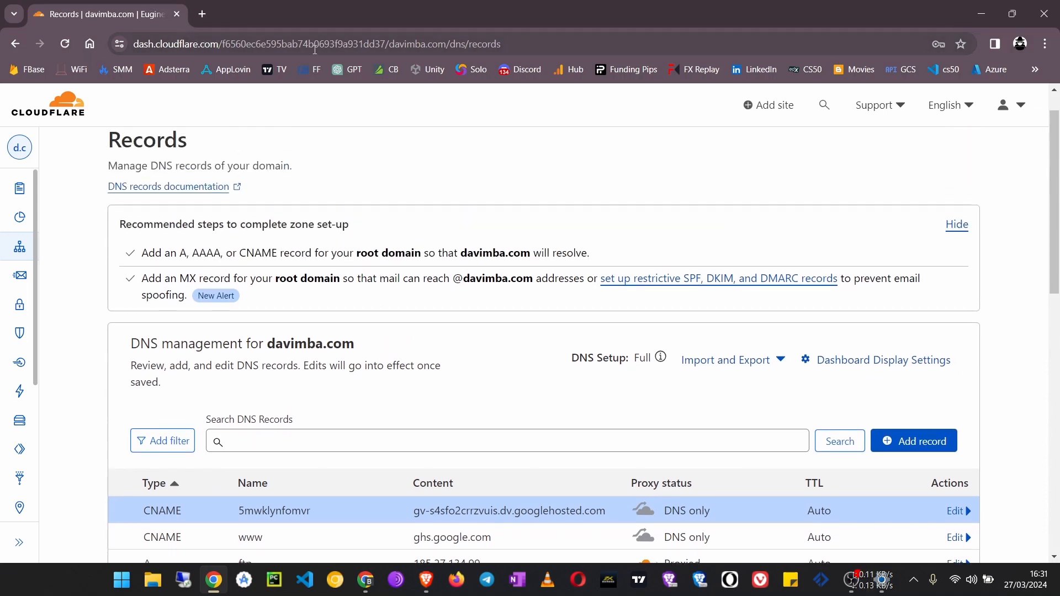
{"action": "scroll", "coordinate": [271, 191], "scroll_direction": "down", "scroll_amount": 3}
{"action": "scroll", "coordinate": [298, 260], "scroll_direction": "up", "scroll_amount": 1}
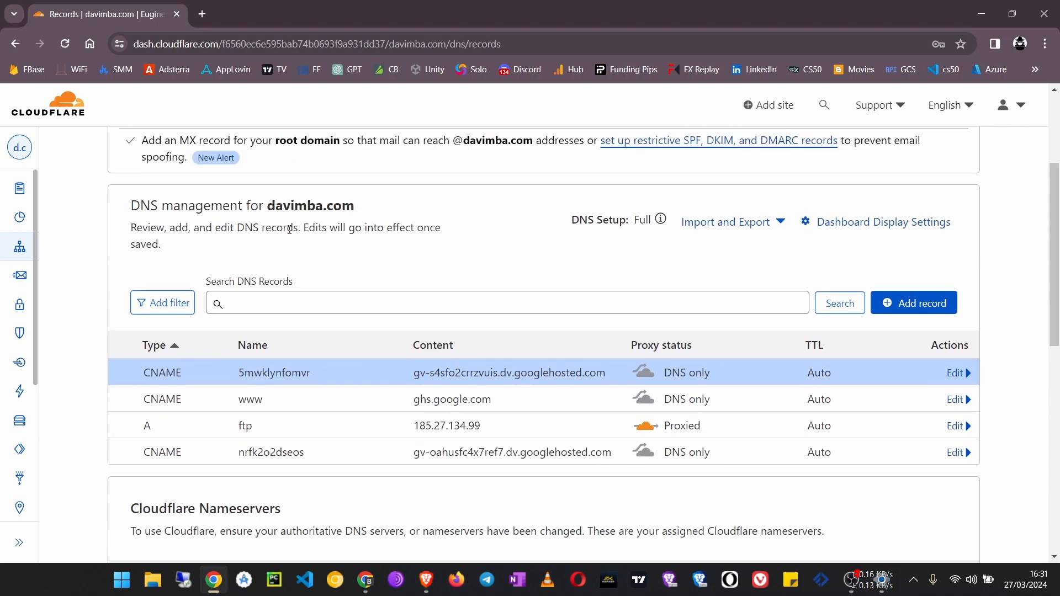
{"action": "left_click_drag", "start_coordinate": [267, 206], "coordinate": [219, 206]}
{"action": "left_click", "coordinate": [428, 220]}
{"action": "scroll", "coordinate": [408, 376], "scroll_direction": "down", "scroll_amount": 1}
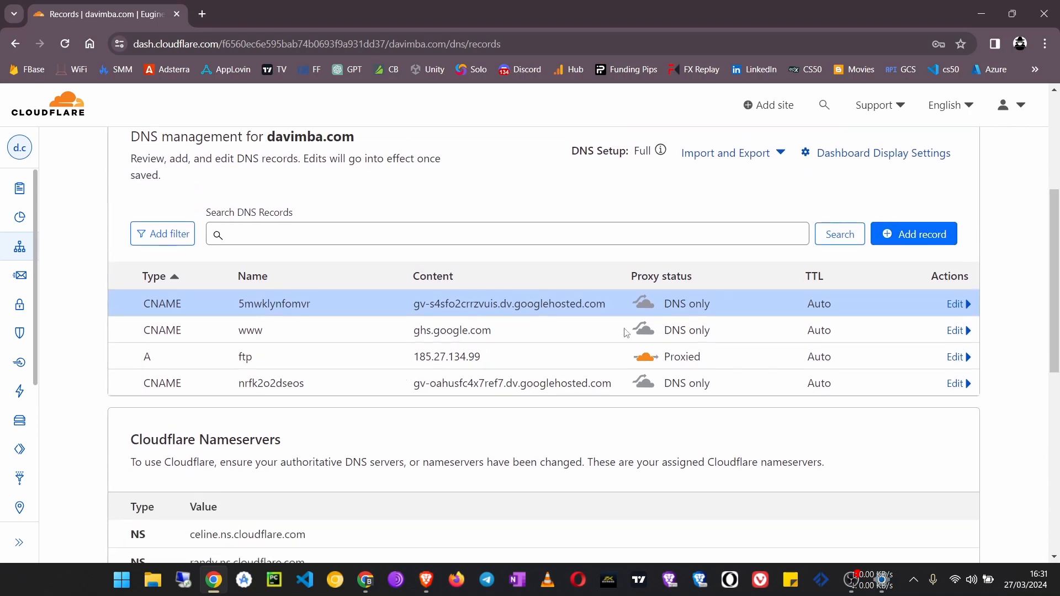
Start another DNS record for davimba.com, setting its type to CNAME and its name to @ for the root domain
{"action": "left_click", "coordinate": [914, 240]}
{"action": "left_click", "coordinate": [244, 326]}
{"action": "left_click", "coordinate": [182, 324]}
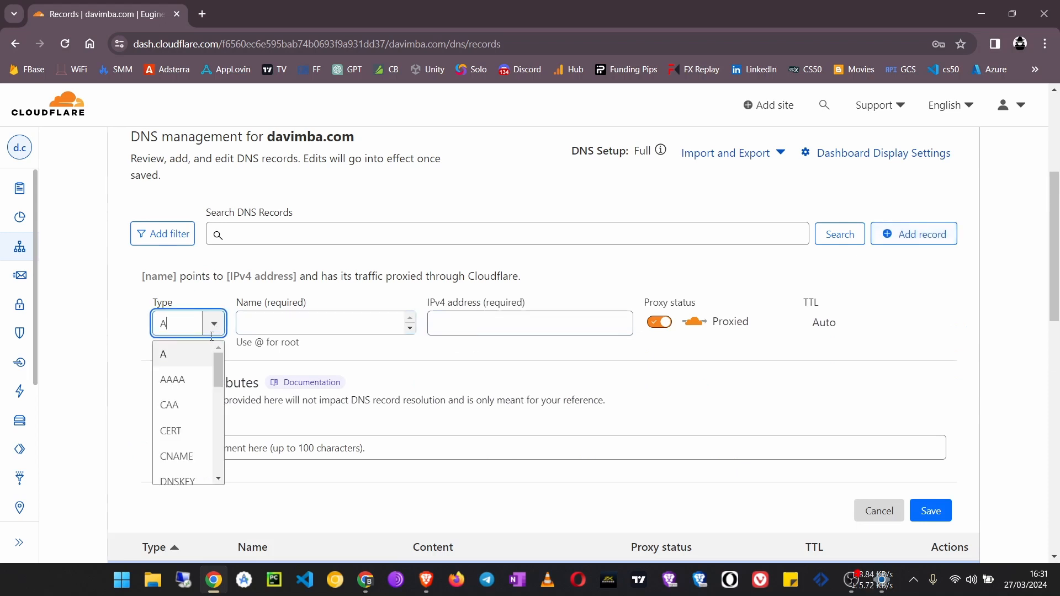
{"action": "left_click", "coordinate": [191, 452]}
{"action": "left_click", "coordinate": [307, 320]}
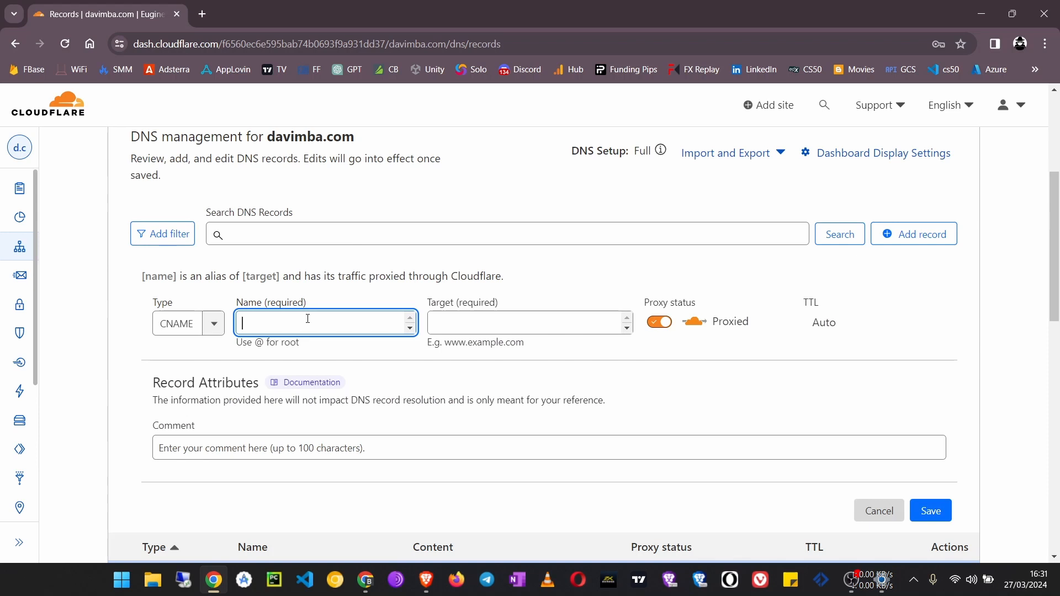
{"action": "type", "text": "@"}
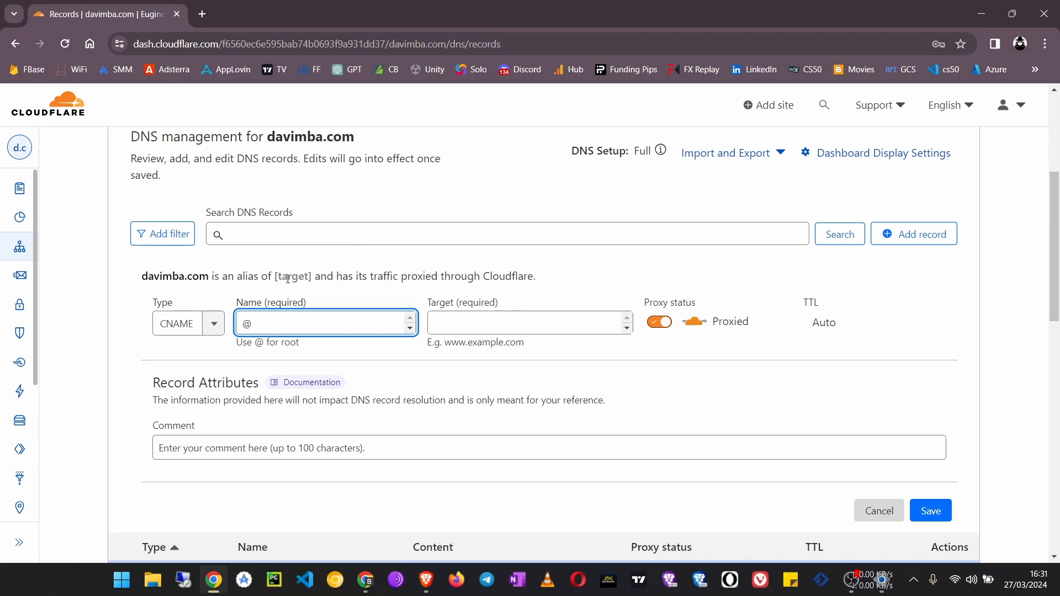
{"action": "left_click", "coordinate": [436, 315]}
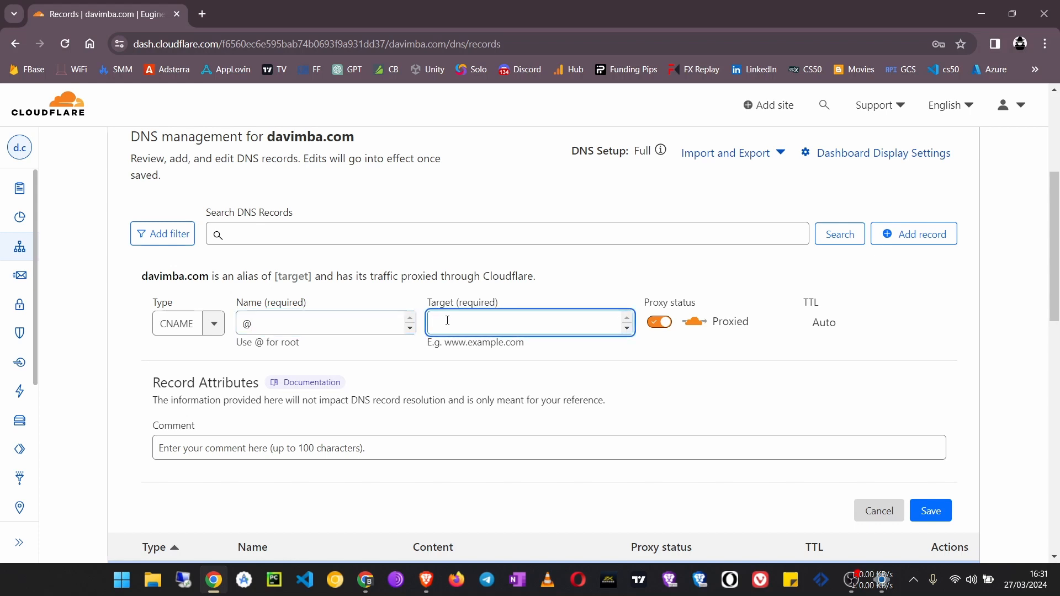
{"action": "type", "text": "www"}
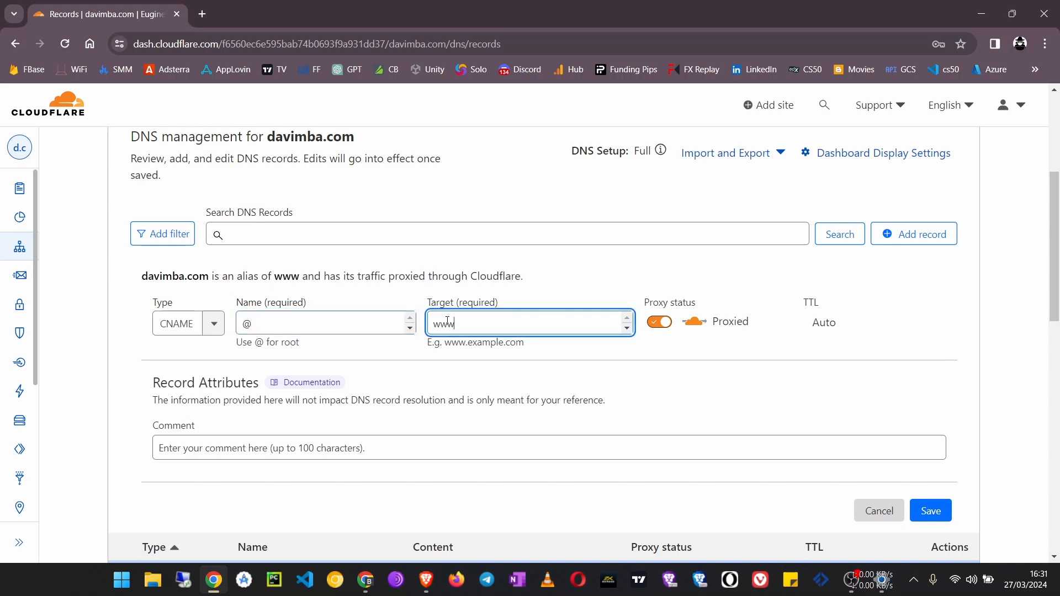
{"action": "type", "text": ".davim"}
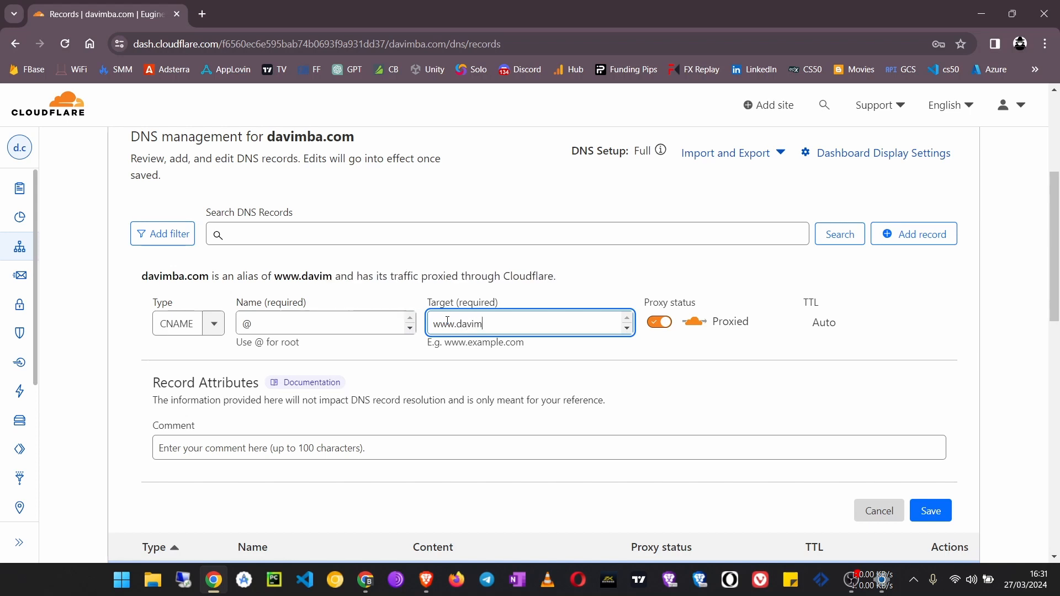
{"action": "type", "text": "ba.com"}
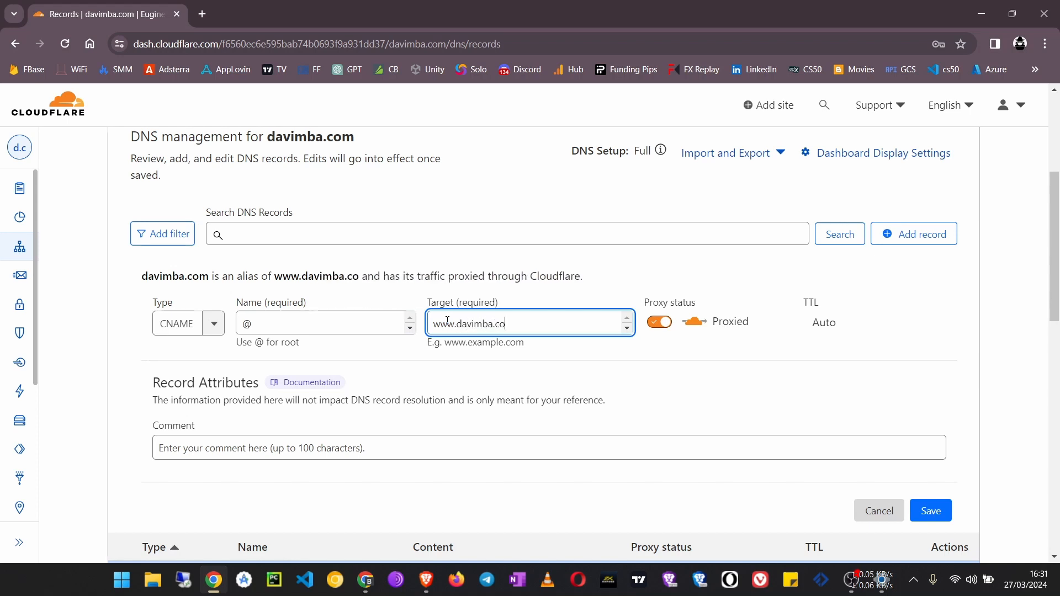
{"action": "left_click", "coordinate": [661, 322]}
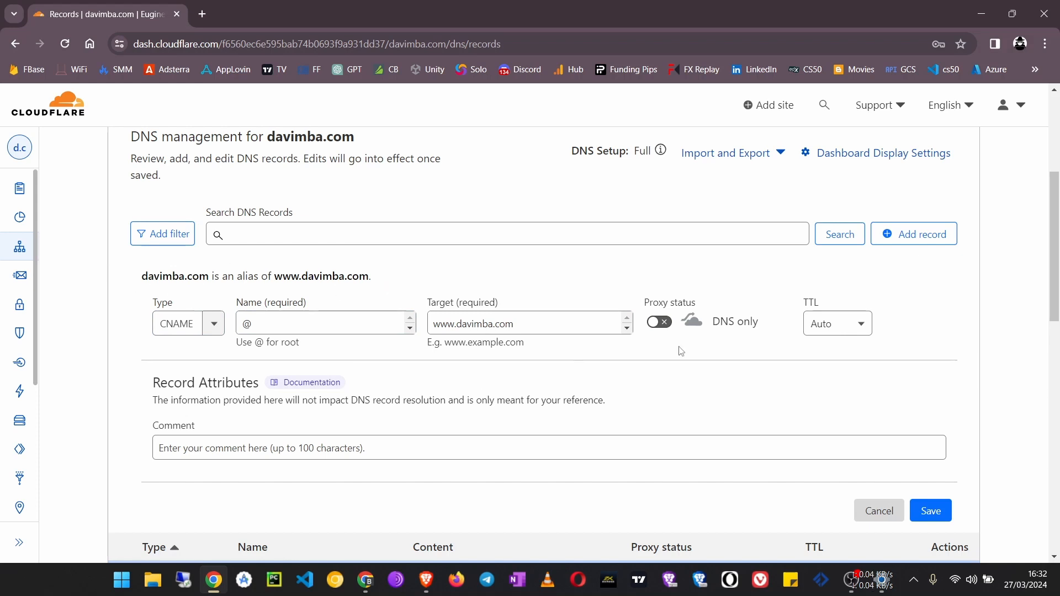
{"action": "scroll", "coordinate": [681, 351], "scroll_direction": "down", "scroll_amount": 2}
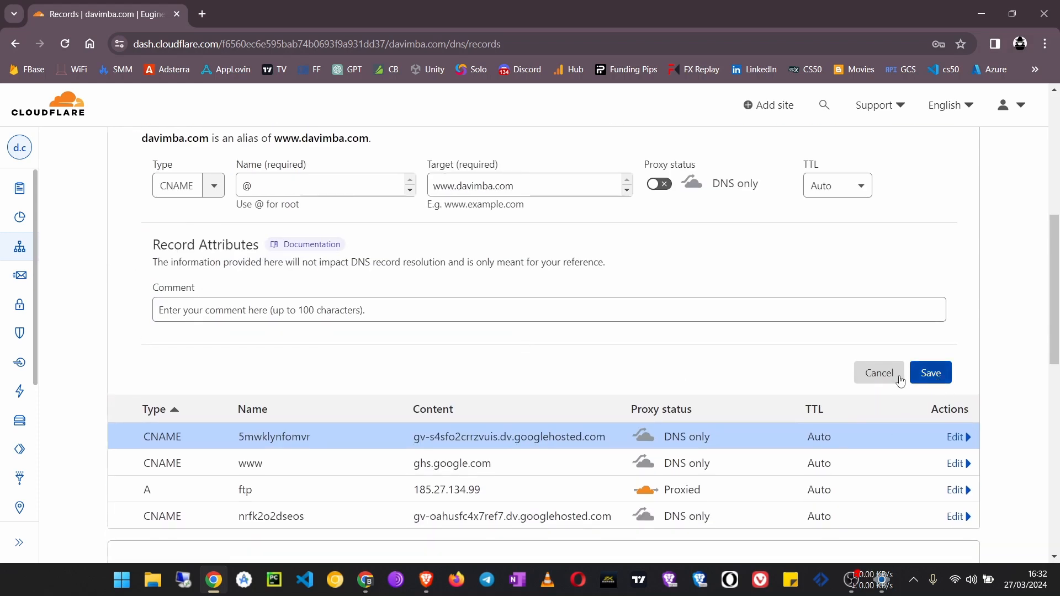
{"action": "left_click", "coordinate": [921, 379]}
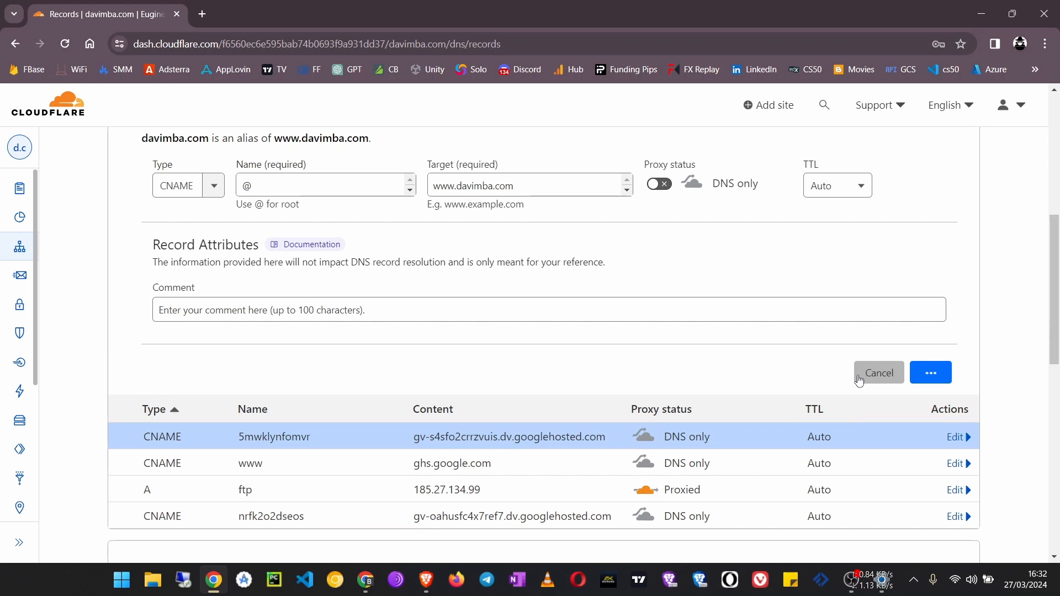
{"action": "scroll", "coordinate": [845, 371], "scroll_direction": "up", "scroll_amount": 2}
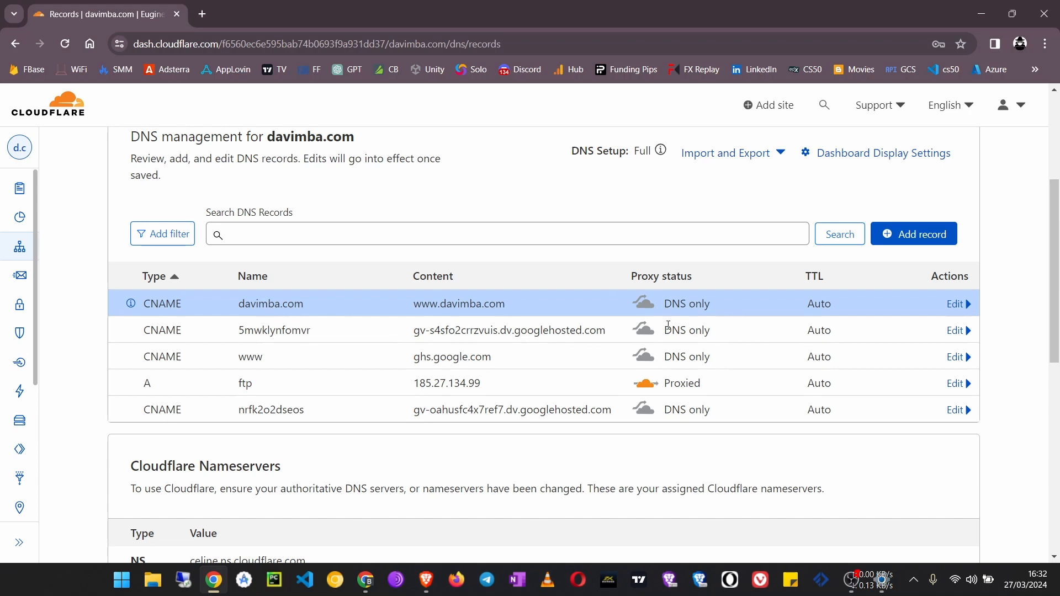
{"action": "scroll", "coordinate": [528, 326], "scroll_direction": "up", "scroll_amount": 1}
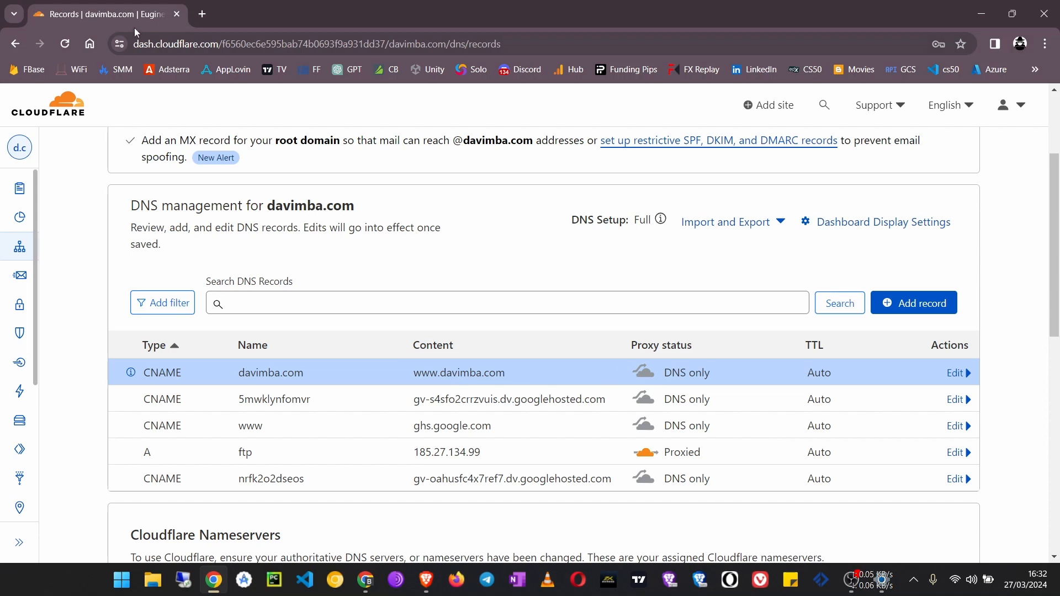
{"action": "left_click", "coordinate": [981, 13]}
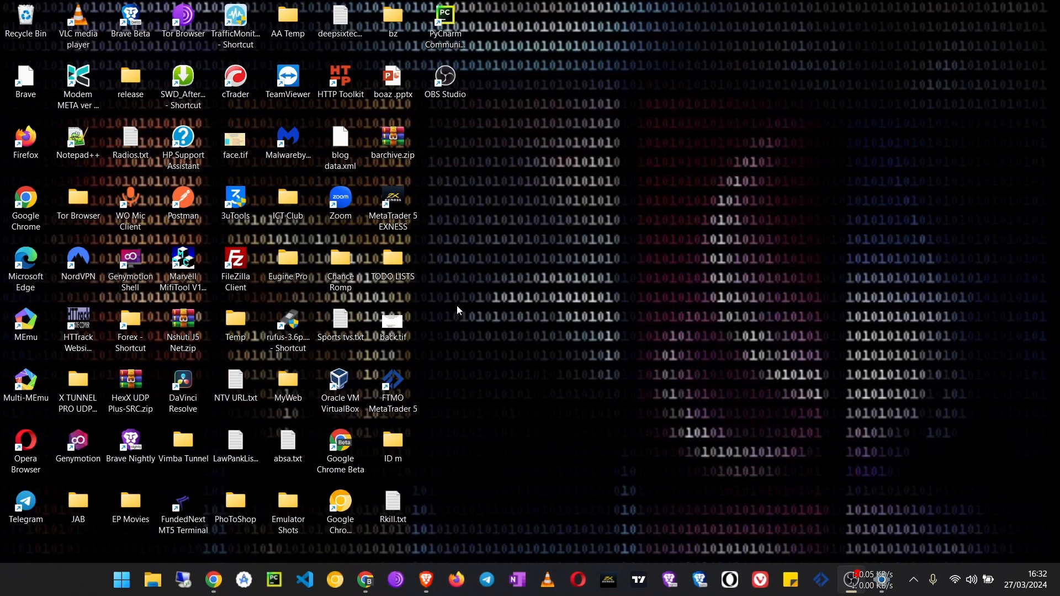
{"action": "left_click", "coordinate": [364, 581]}
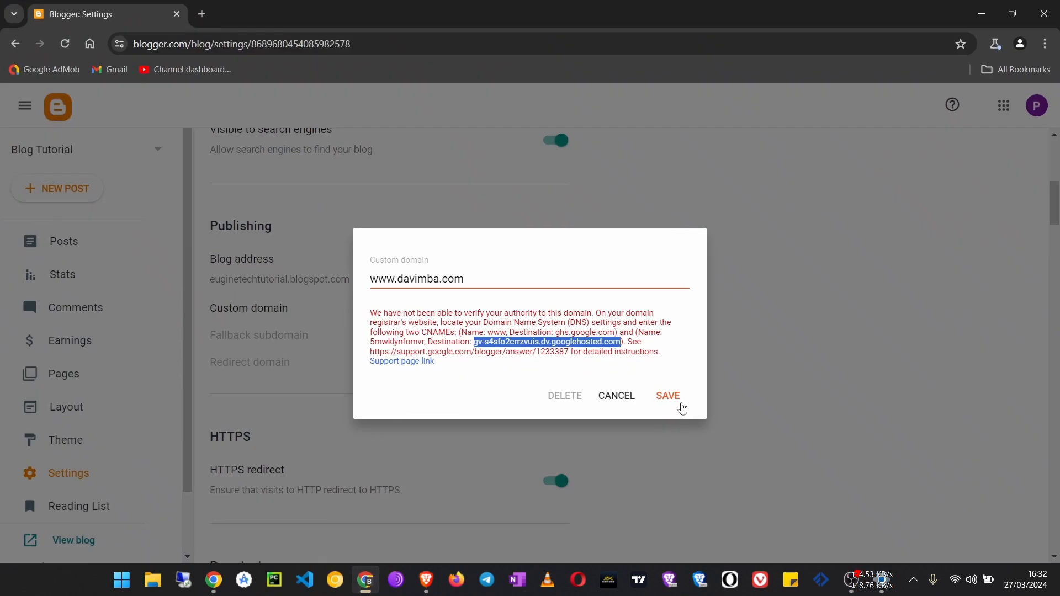
{"action": "left_click", "coordinate": [676, 399]}
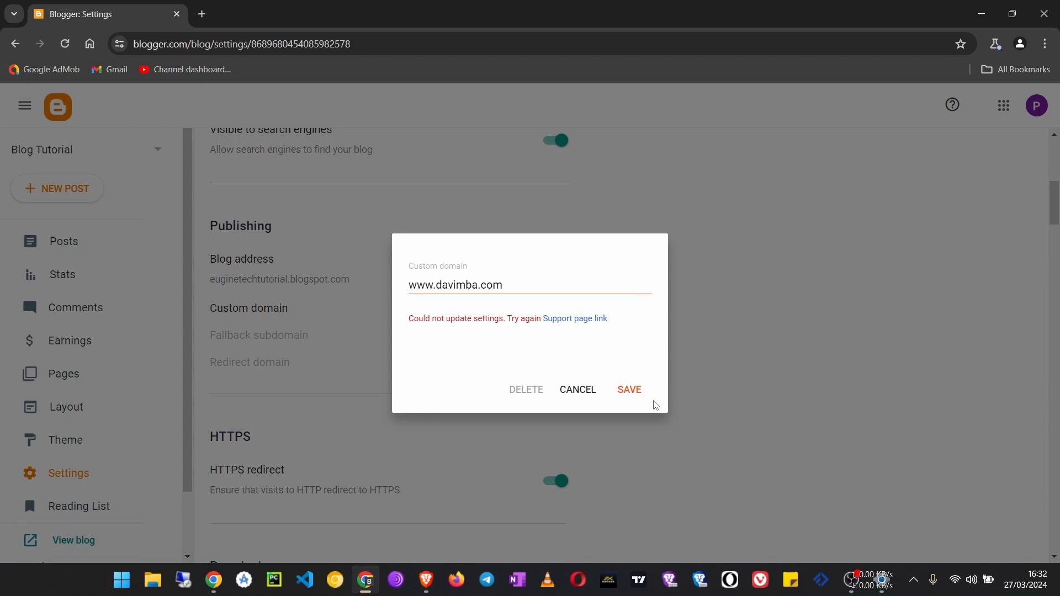
{"action": "left_click", "coordinate": [639, 396]}
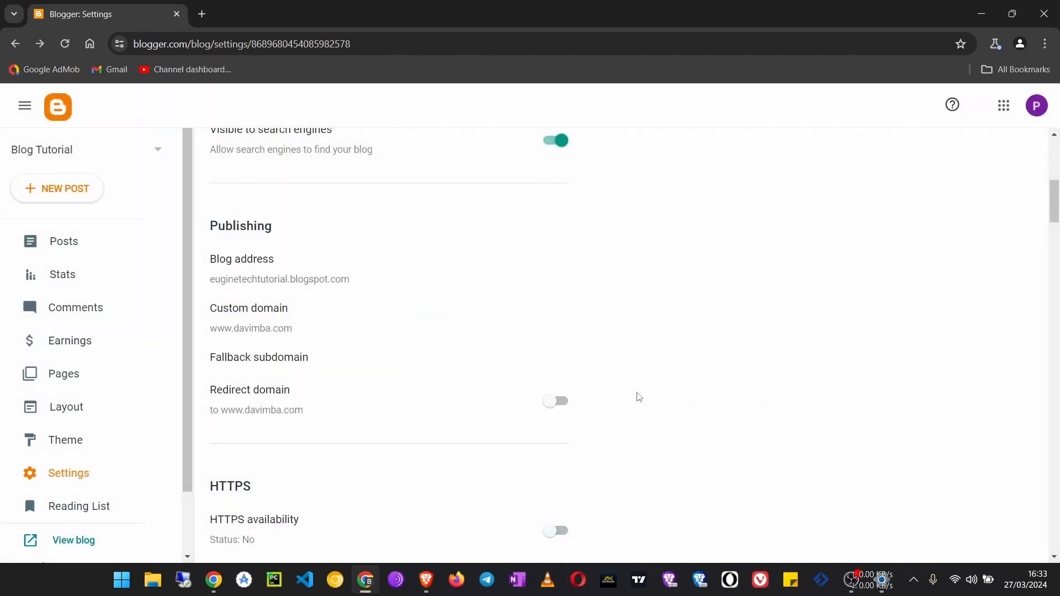
Check the custom domain in the Publishing settings, reload the settings page and open the live blog
{"action": "scroll", "coordinate": [367, 400], "scroll_direction": "down", "scroll_amount": 2}
{"action": "scroll", "coordinate": [343, 398], "scroll_direction": "up", "scroll_amount": 3}
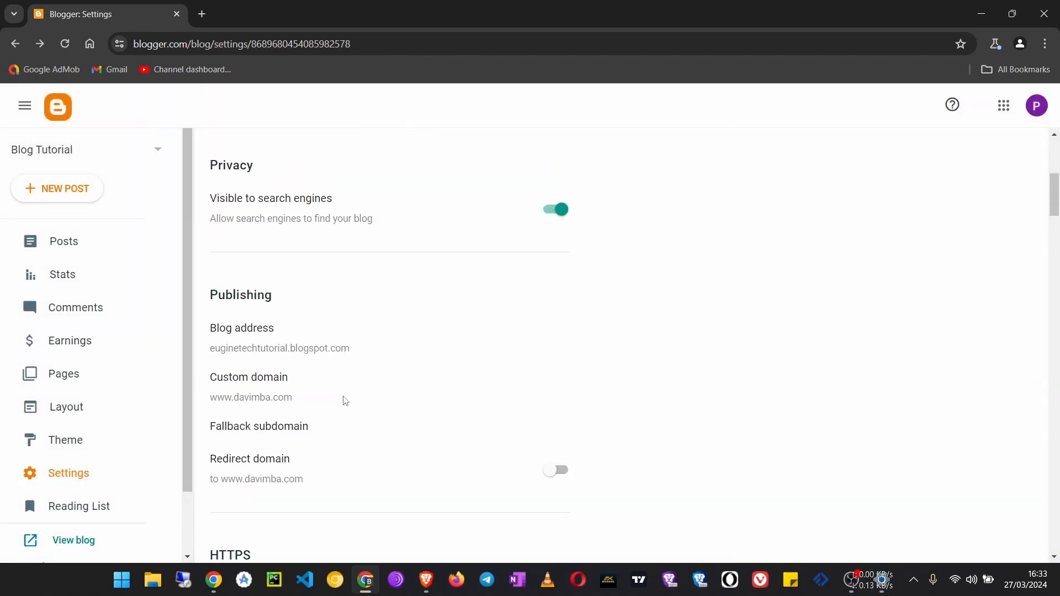
{"action": "scroll", "coordinate": [55, 486], "scroll_direction": "down", "scroll_amount": 2}
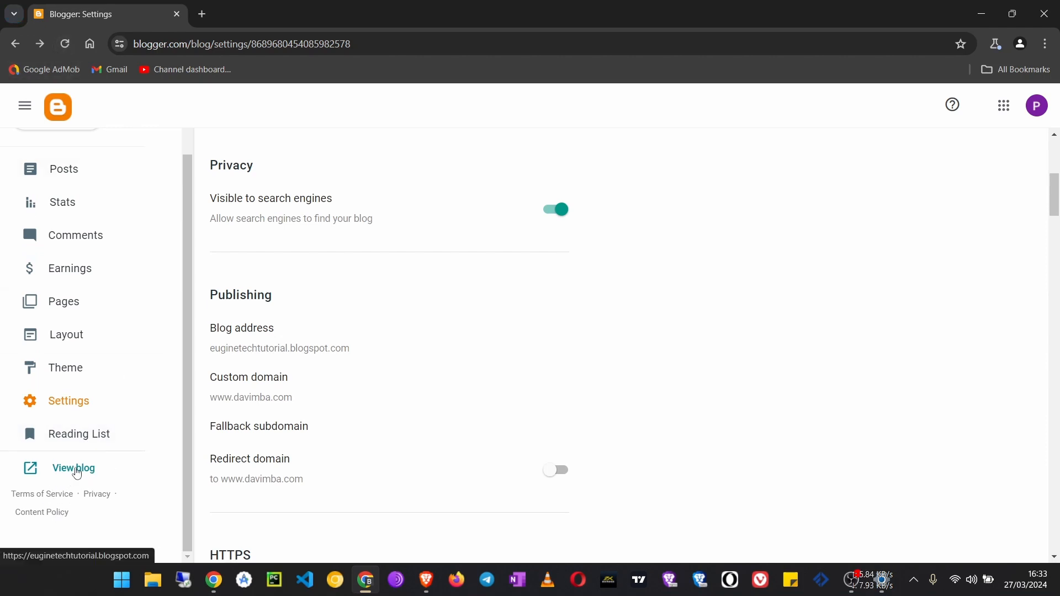
{"action": "left_click", "coordinate": [65, 44]}
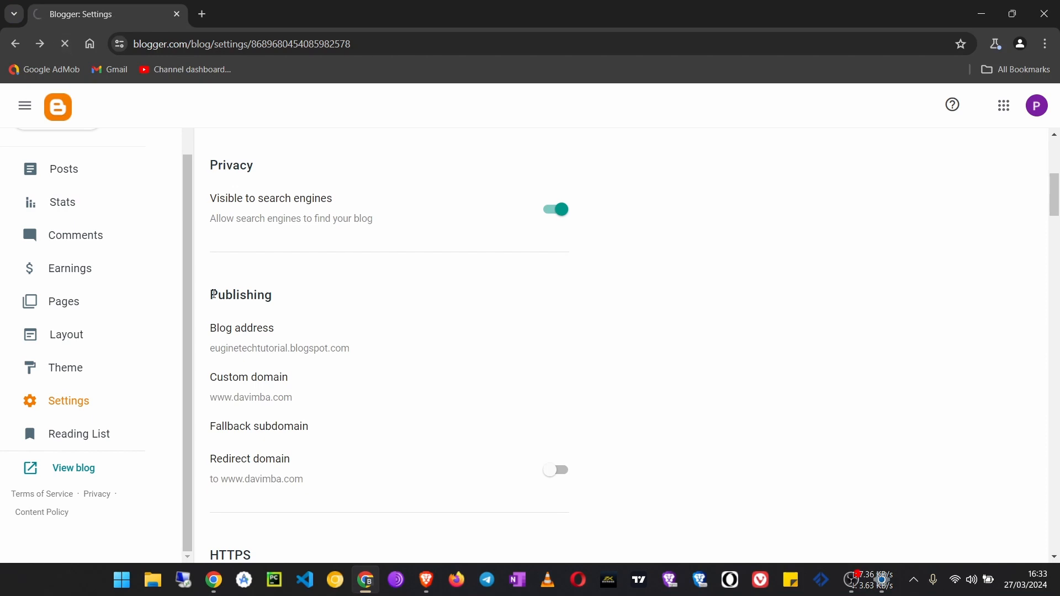
{"action": "scroll", "coordinate": [83, 530], "scroll_direction": "down", "scroll_amount": 2}
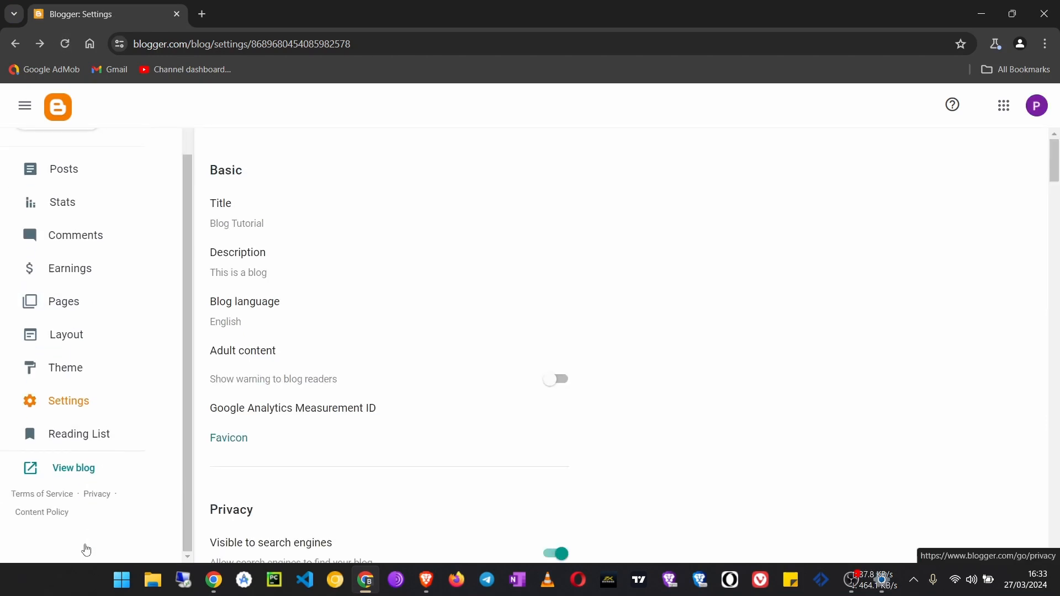
{"action": "left_click", "coordinate": [72, 470]}
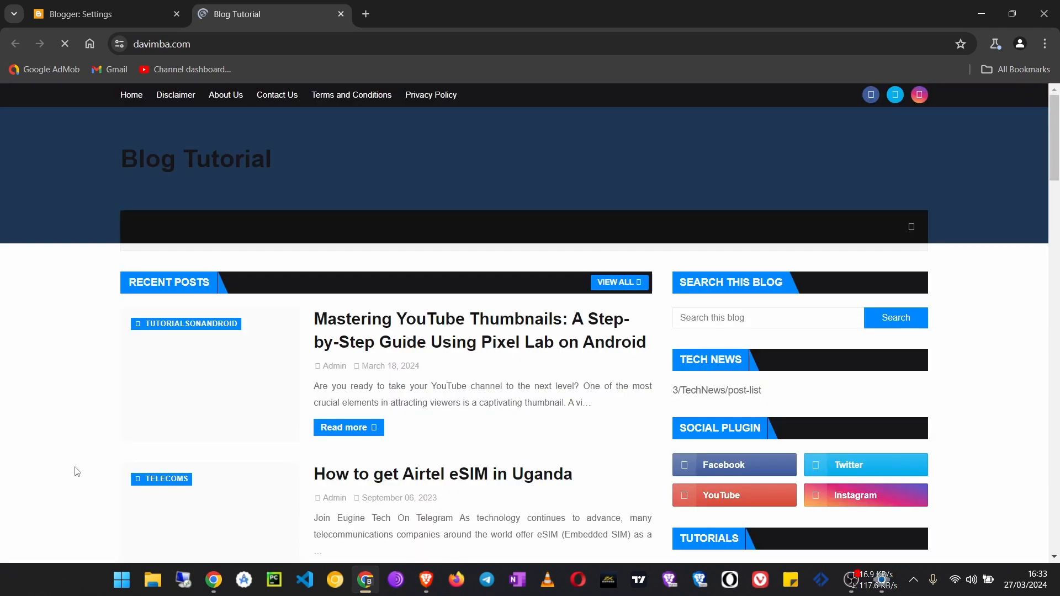
Inspect the live blog's full web address and look through its homepage, closing the blog when finished
{"action": "left_click", "coordinate": [309, 36]}
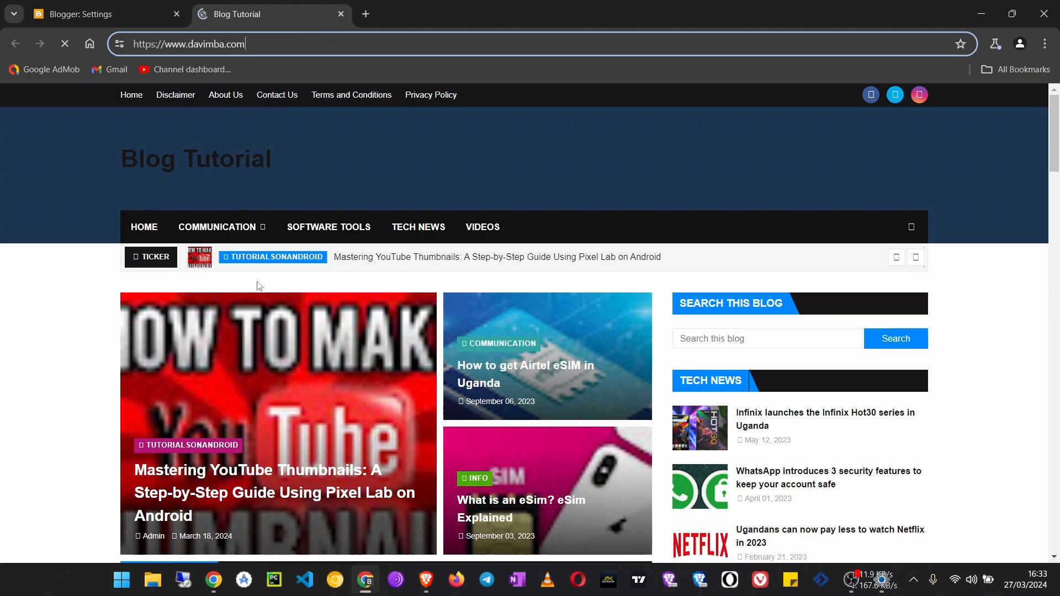
{"action": "scroll", "coordinate": [287, 320], "scroll_direction": "down", "scroll_amount": 7}
{"action": "scroll", "coordinate": [315, 359], "scroll_direction": "down", "scroll_amount": 20}
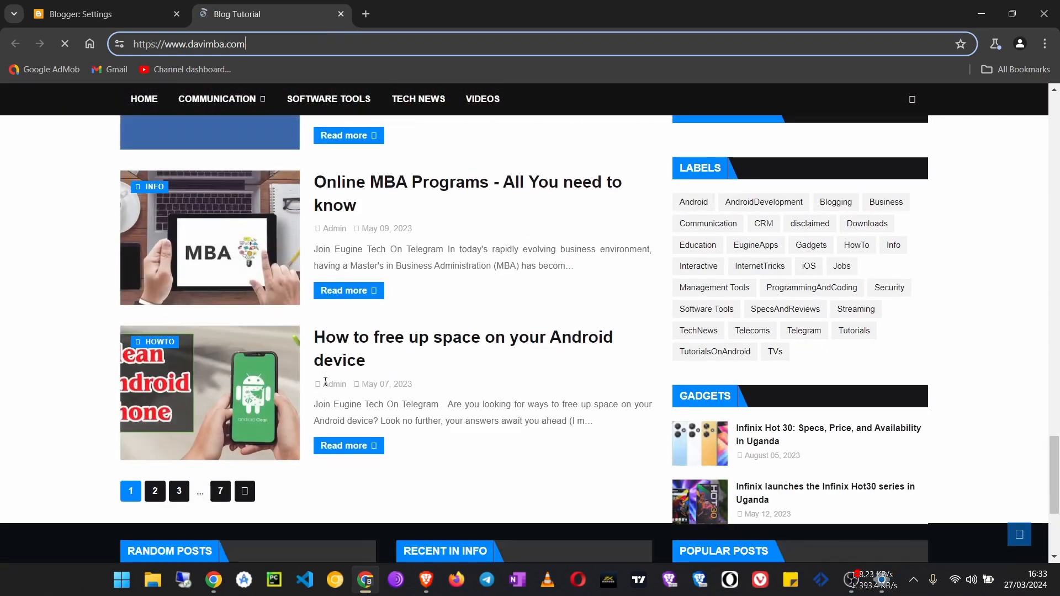
{"action": "scroll", "coordinate": [323, 381], "scroll_direction": "up", "scroll_amount": 20}
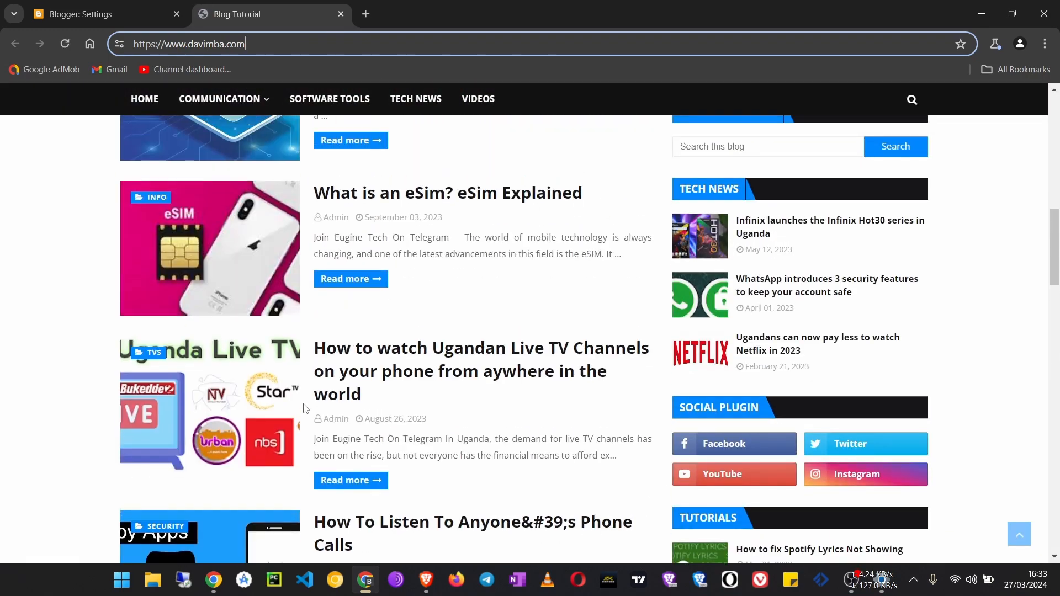
{"action": "scroll", "coordinate": [301, 402], "scroll_direction": "up", "scroll_amount": 3}
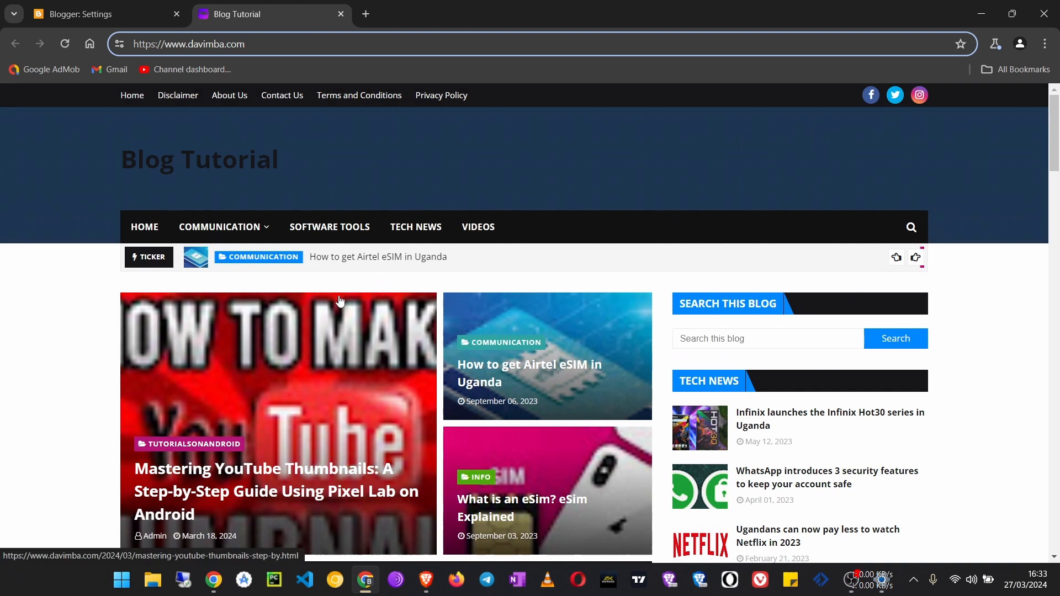
{"action": "left_click", "coordinate": [342, 15]}
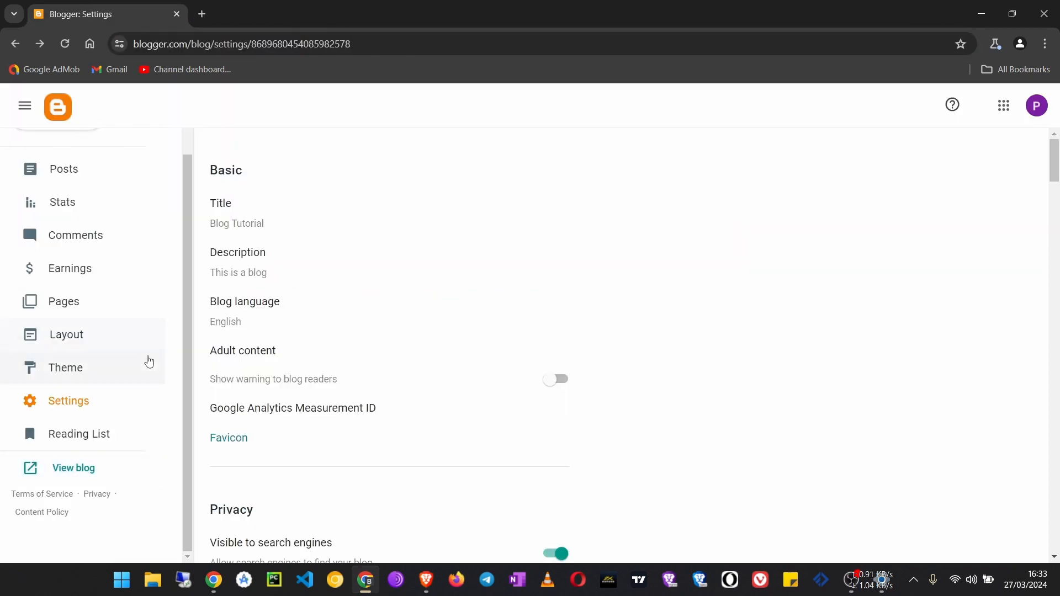
Turn on HTTPS availability in the blog's HTTPS settings
{"action": "scroll", "coordinate": [146, 360], "scroll_direction": "up", "scroll_amount": 3}
{"action": "scroll", "coordinate": [274, 324], "scroll_direction": "down", "scroll_amount": 12}
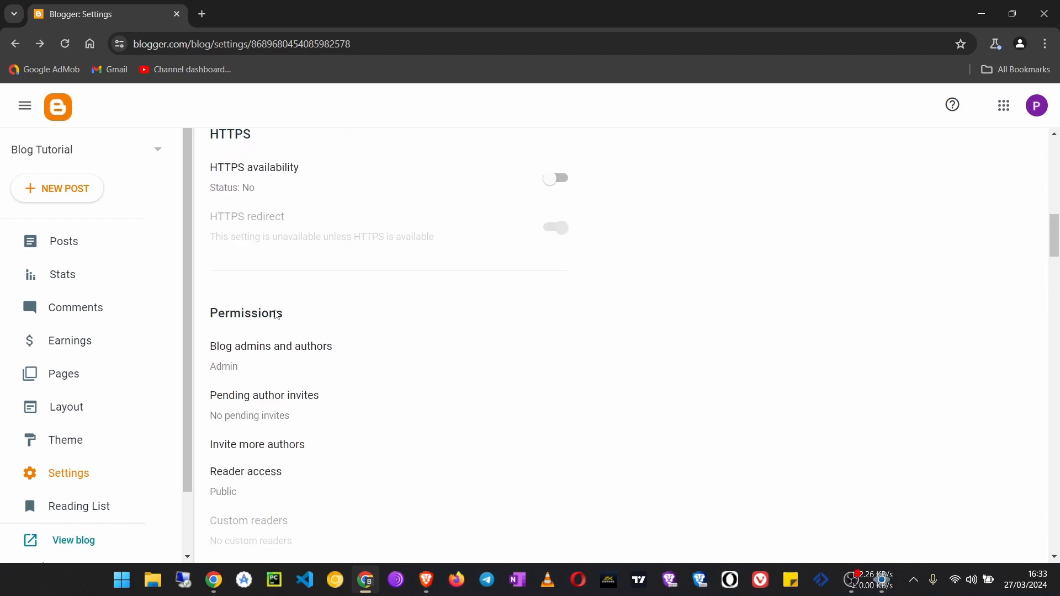
{"action": "scroll", "coordinate": [277, 315], "scroll_direction": "up", "scroll_amount": 1}
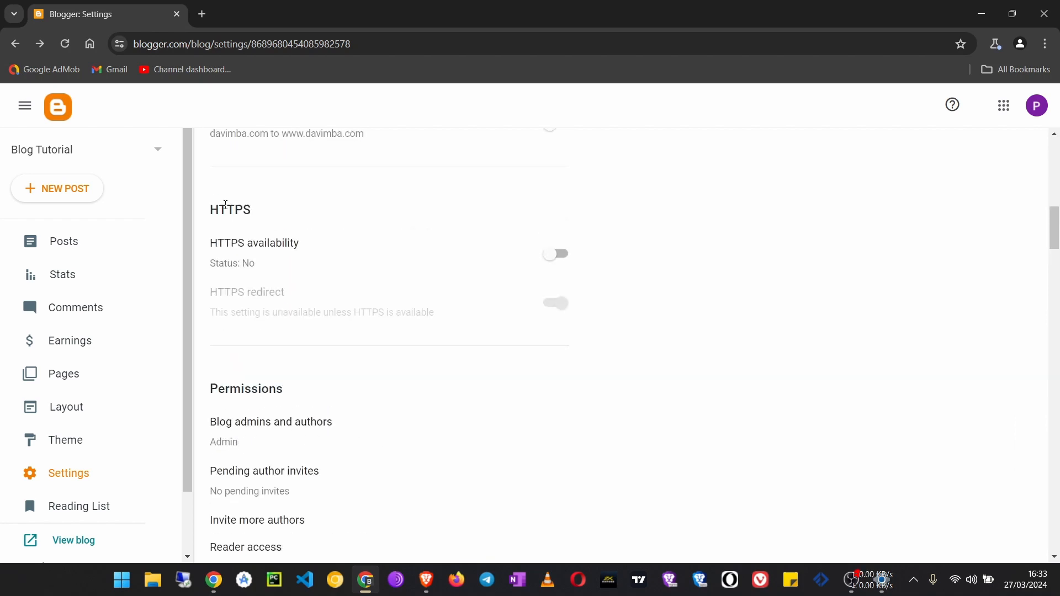
{"action": "left_click_drag", "start_coordinate": [267, 217], "coordinate": [180, 213]}
{"action": "left_click", "coordinate": [250, 207]}
{"action": "left_click", "coordinate": [553, 257]}
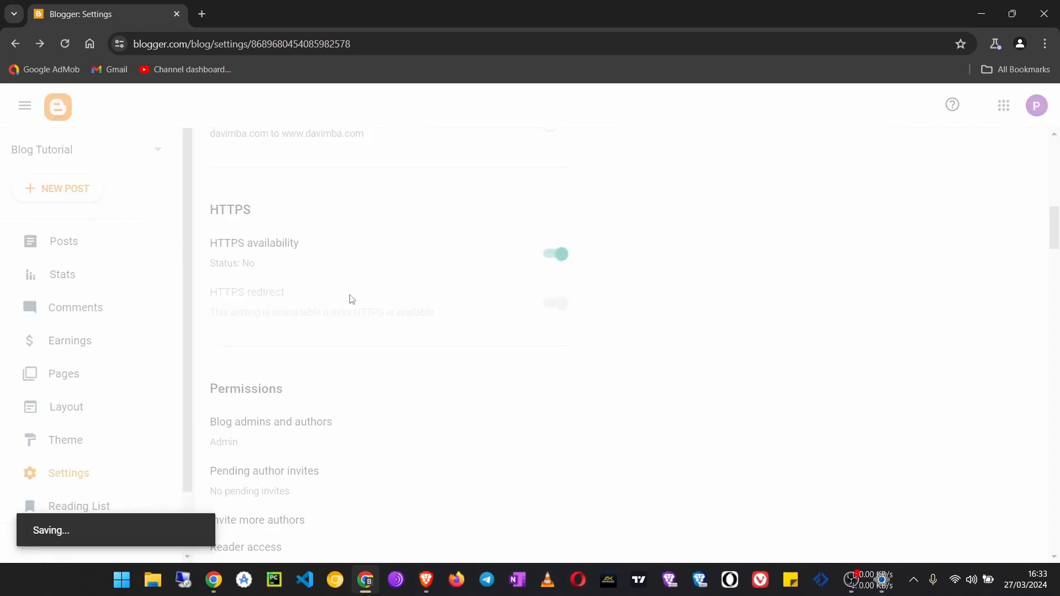
Review the saved domain and HTTPS settings, and close the Blogger settings page
{"action": "scroll", "coordinate": [375, 399], "scroll_direction": "up", "scroll_amount": 3}
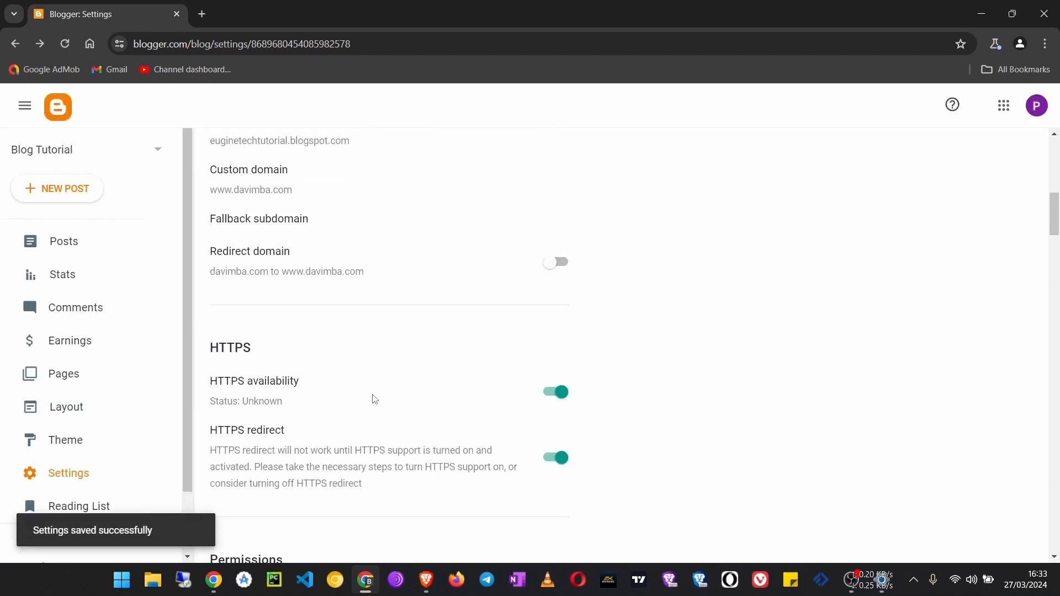
{"action": "scroll", "coordinate": [406, 420], "scroll_direction": "up", "scroll_amount": 8}
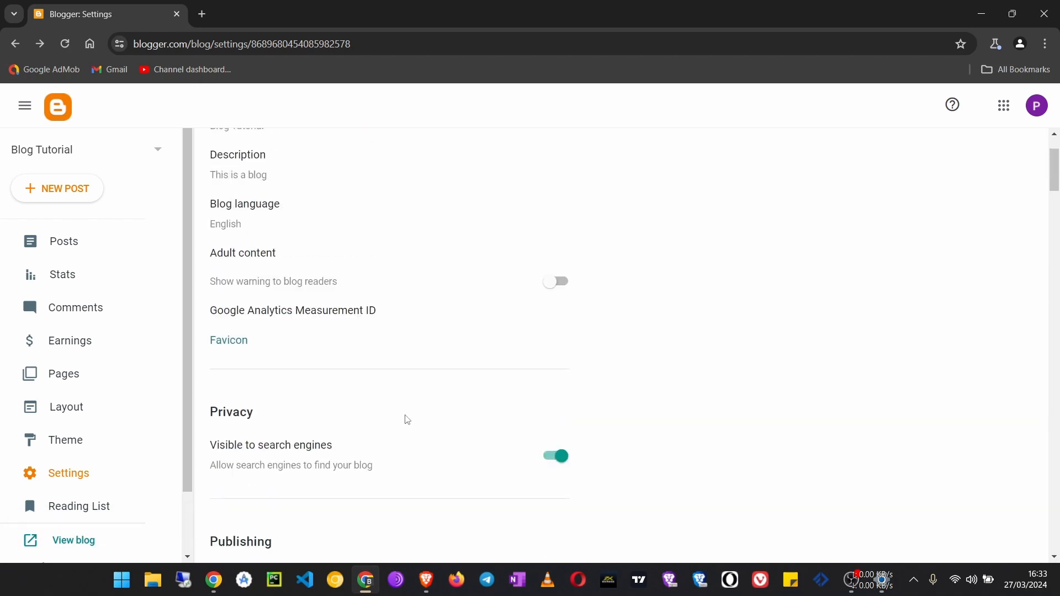
{"action": "scroll", "coordinate": [404, 421], "scroll_direction": "down", "scroll_amount": 4}
{"action": "scroll", "coordinate": [403, 421], "scroll_direction": "down", "scroll_amount": 8}
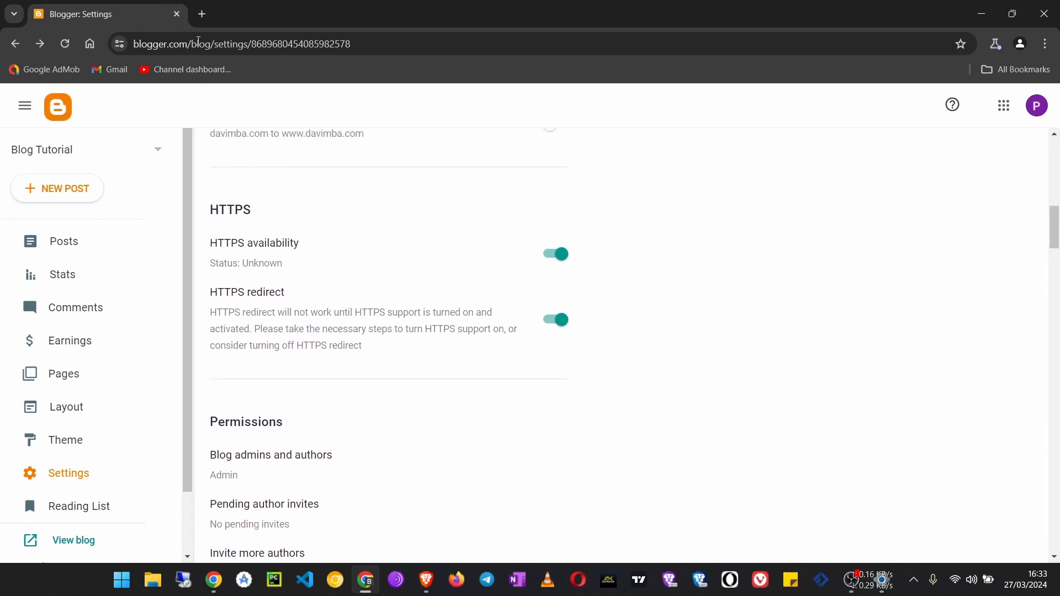
{"action": "left_click", "coordinate": [177, 13]}
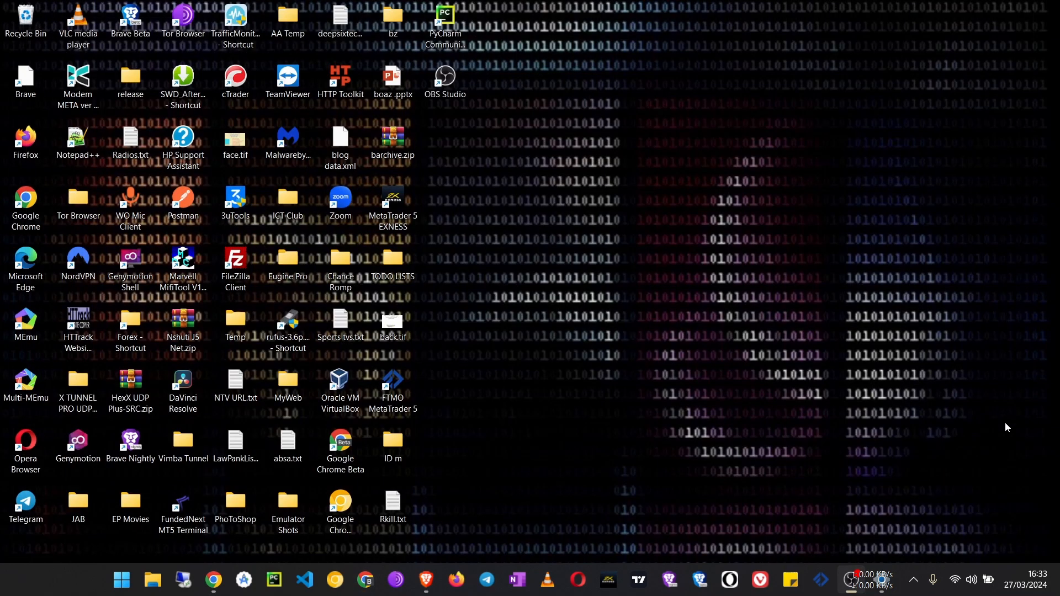